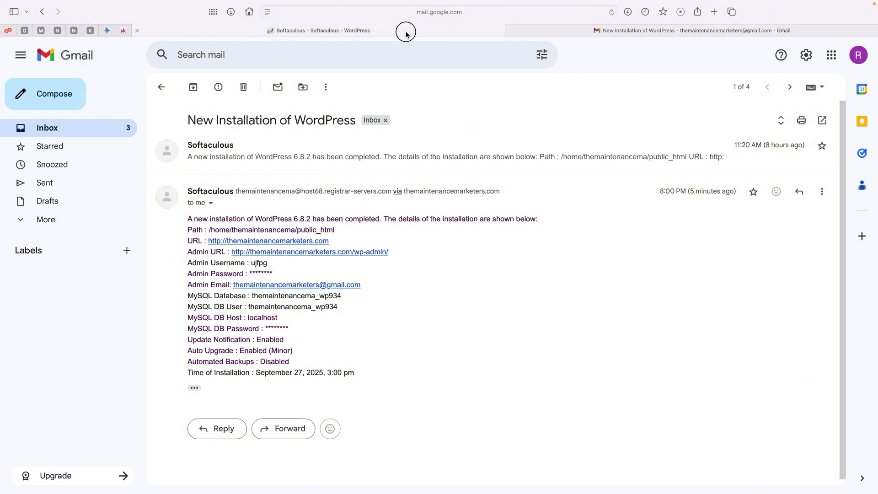
Review the Softaculous installation email, expanding the earlier installation message
{"action": "left_click", "coordinate": [405, 30]}
{"action": "left_click", "coordinate": [585, 33]}
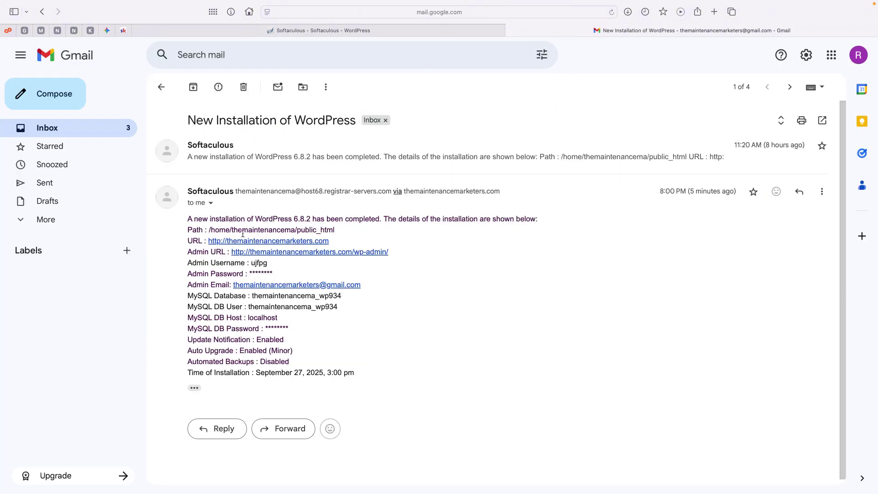
{"action": "left_click_drag", "start_coordinate": [193, 126], "coordinate": [329, 133]}
{"action": "left_click", "coordinate": [331, 136]}
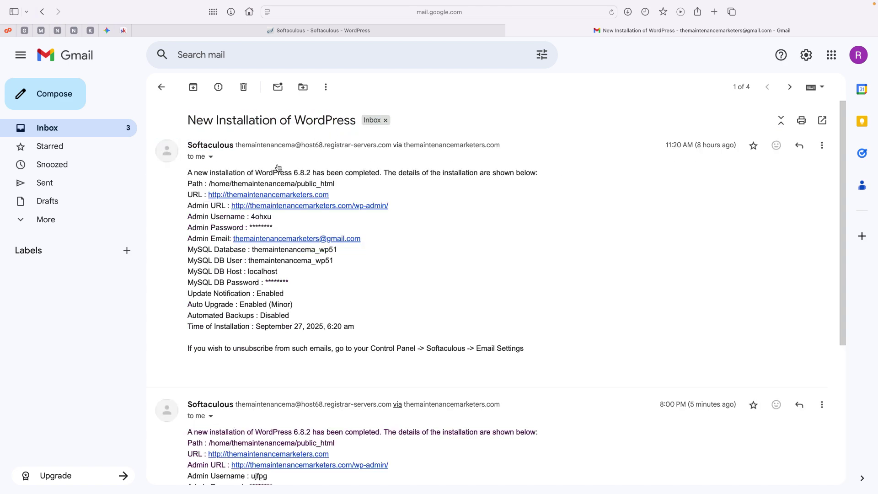
{"action": "scroll", "coordinate": [330, 238], "scroll_direction": "down", "scroll_amount": 3}
{"action": "scroll", "coordinate": [330, 238], "scroll_direction": "down", "scroll_amount": 5}
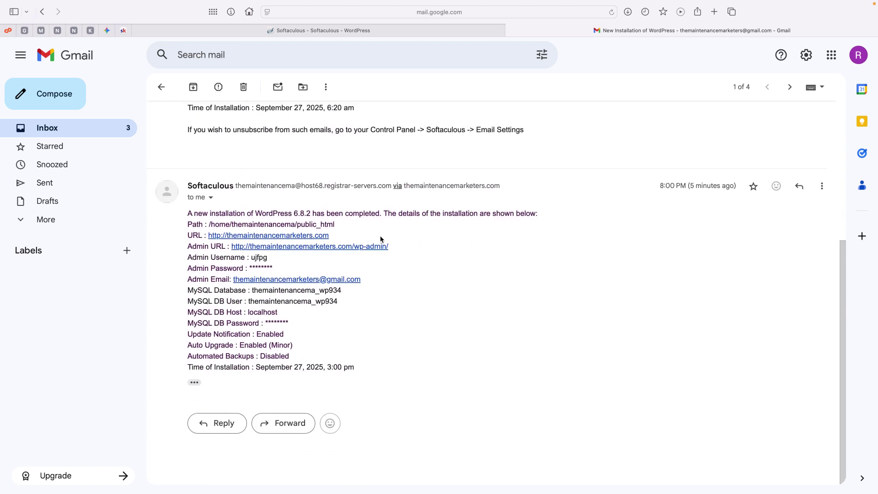
Open the new site in a new tab, then return to the email's admin URL
{"action": "left_click", "coordinate": [274, 236]}
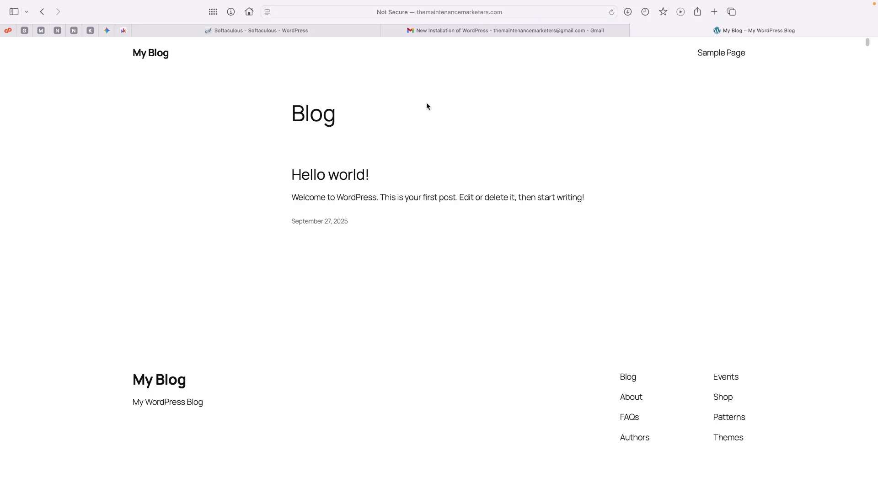
{"action": "left_click", "coordinate": [503, 31]}
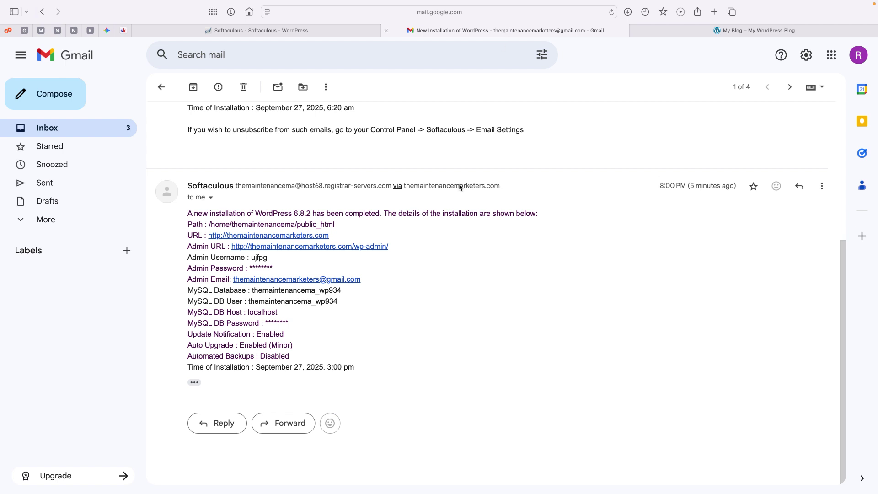
{"action": "left_click_drag", "start_coordinate": [390, 246], "coordinate": [356, 252]}
{"action": "left_click", "coordinate": [256, 259]}
{"action": "scroll", "coordinate": [373, 243], "scroll_direction": "up", "scroll_amount": 5}
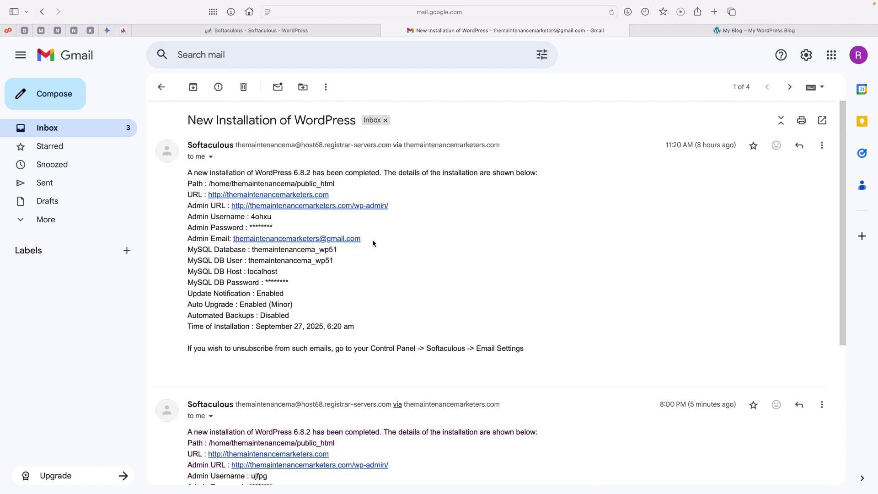
{"action": "scroll", "coordinate": [423, 249], "scroll_direction": "down", "scroll_amount": 5}
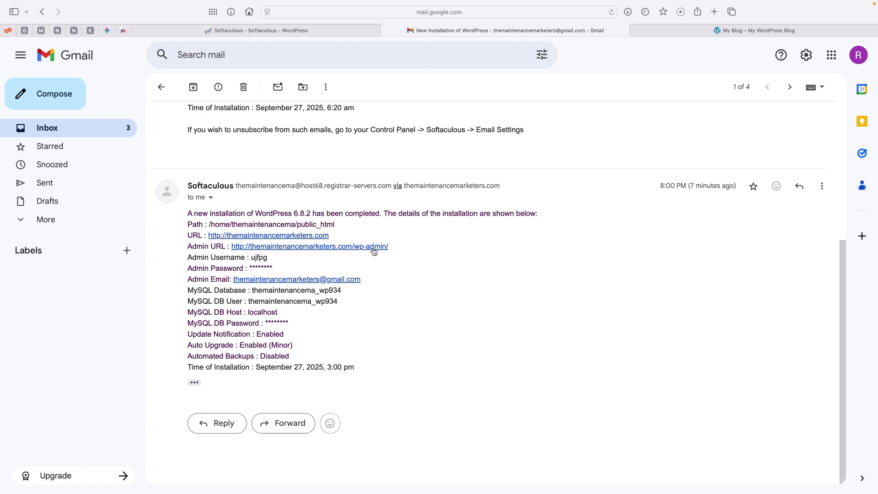
{"action": "left_click", "coordinate": [372, 248]}
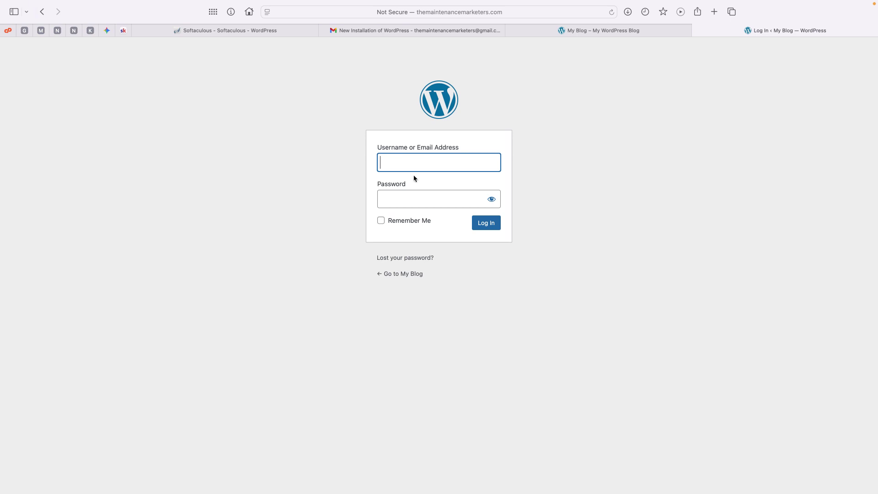
{"action": "left_click", "coordinate": [406, 202]}
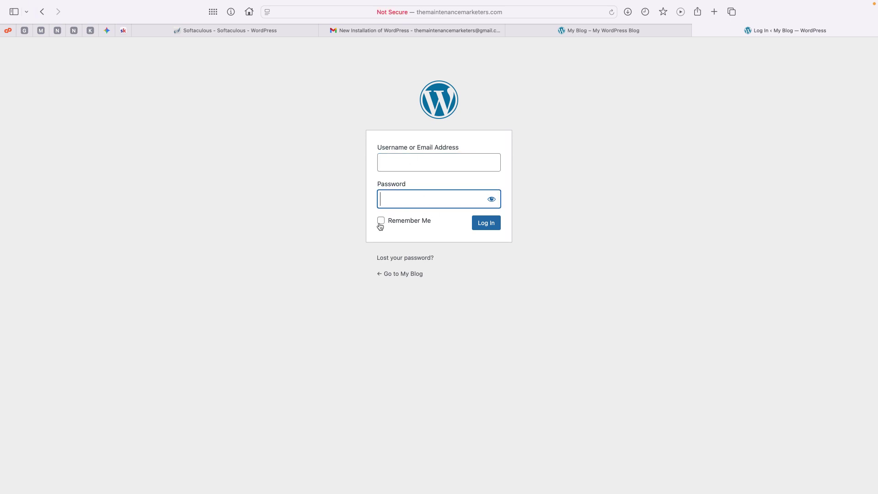
{"action": "left_click", "coordinate": [697, 30]}
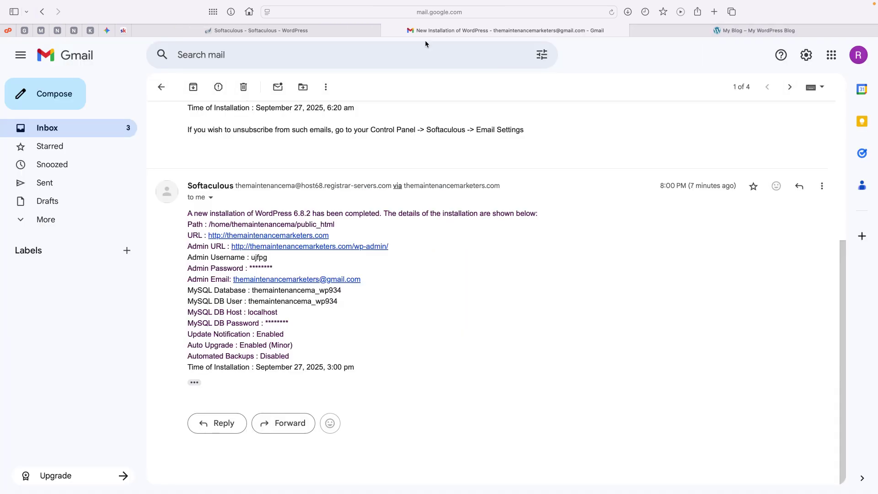
Go from the Softaculous success page to its home, save the password, and open cPanel Tools
{"action": "left_click", "coordinate": [305, 31]}
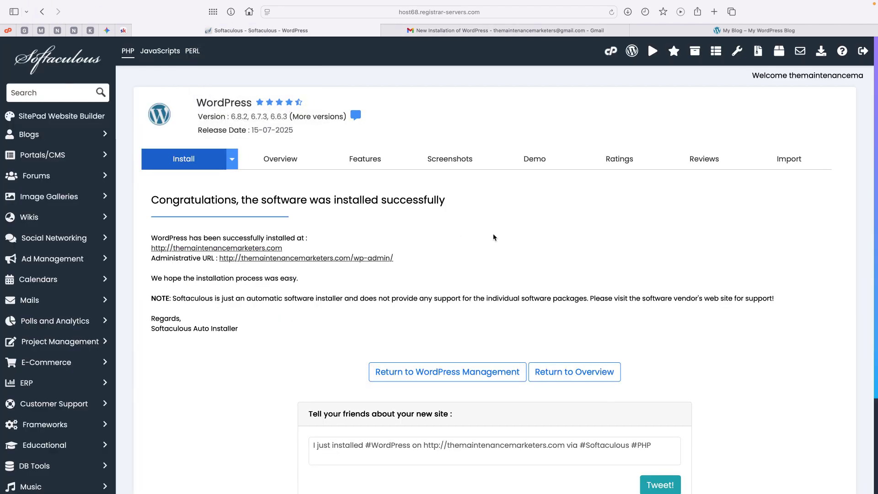
{"action": "scroll", "coordinate": [465, 256], "scroll_direction": "down", "scroll_amount": 4}
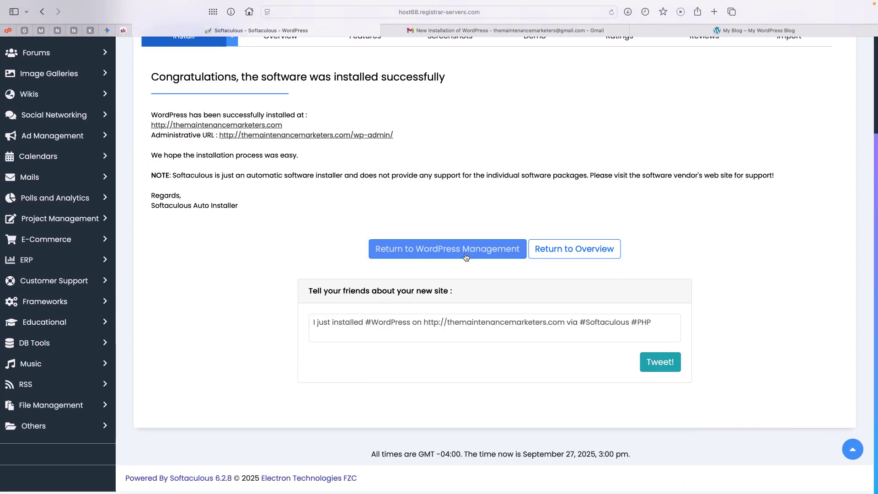
{"action": "scroll", "coordinate": [464, 257], "scroll_direction": "up", "scroll_amount": 4}
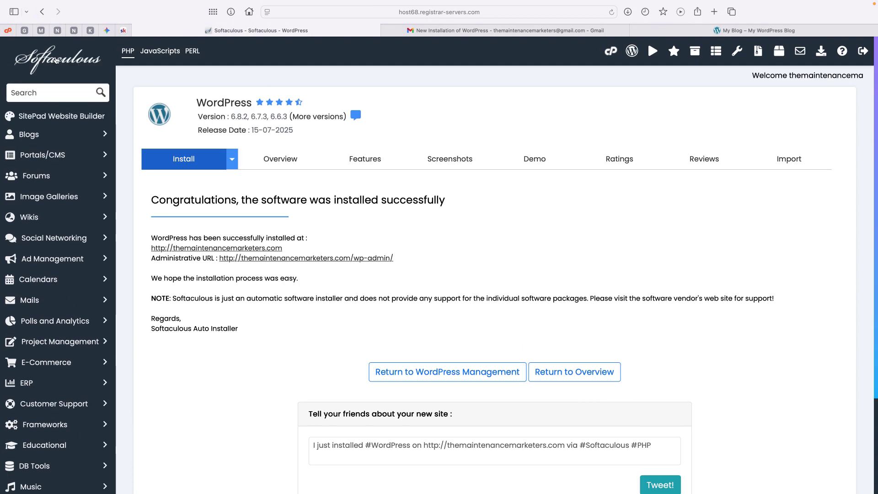
{"action": "left_click", "coordinate": [56, 60]}
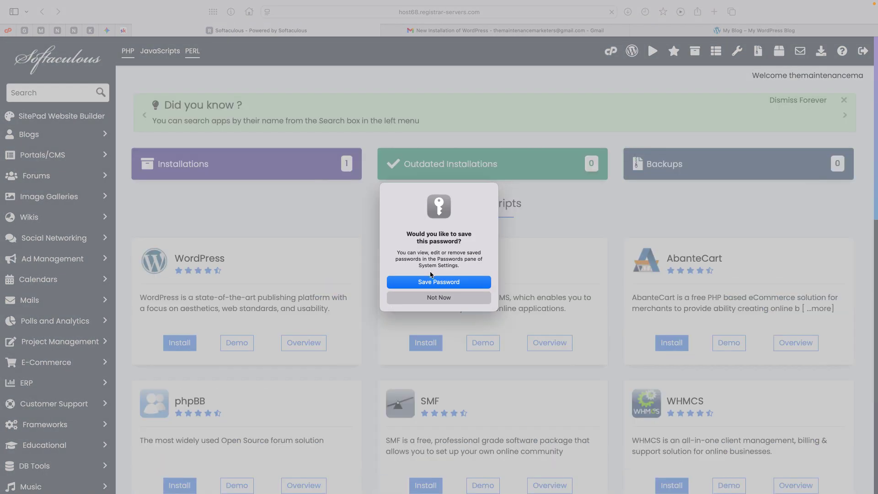
{"action": "left_click", "coordinate": [436, 282]}
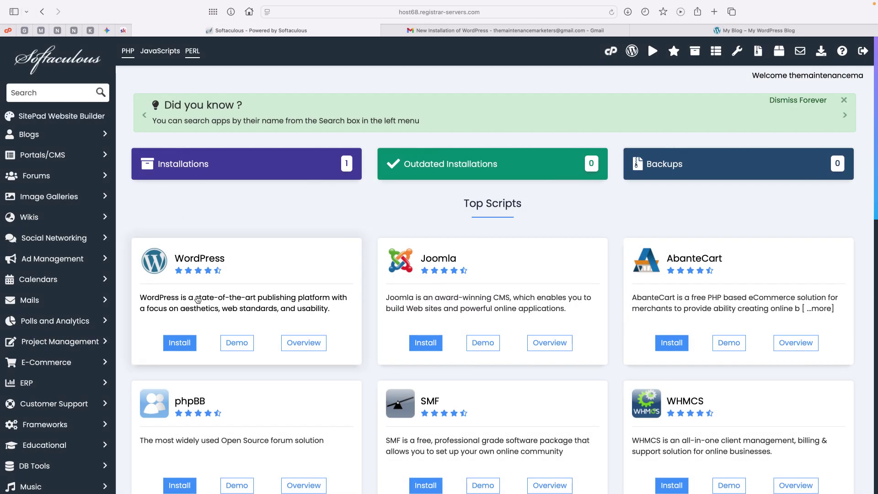
{"action": "left_click", "coordinate": [58, 54]}
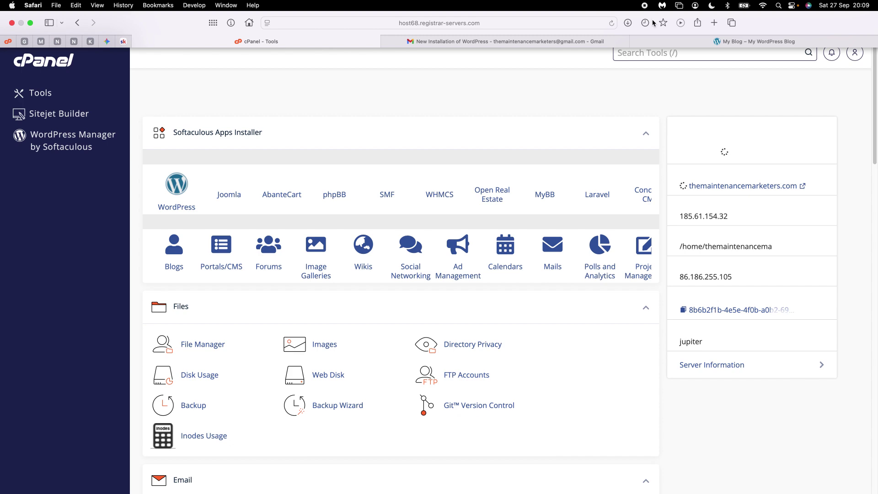
Open WordPress in the Softaculous installer and find its Current Installations list
{"action": "left_click", "coordinate": [175, 200]}
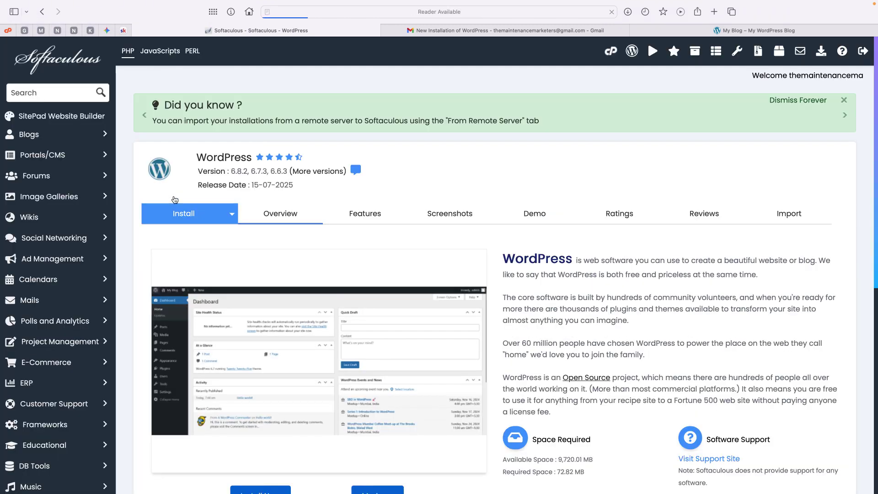
{"action": "scroll", "coordinate": [453, 204], "scroll_direction": "down", "scroll_amount": 5}
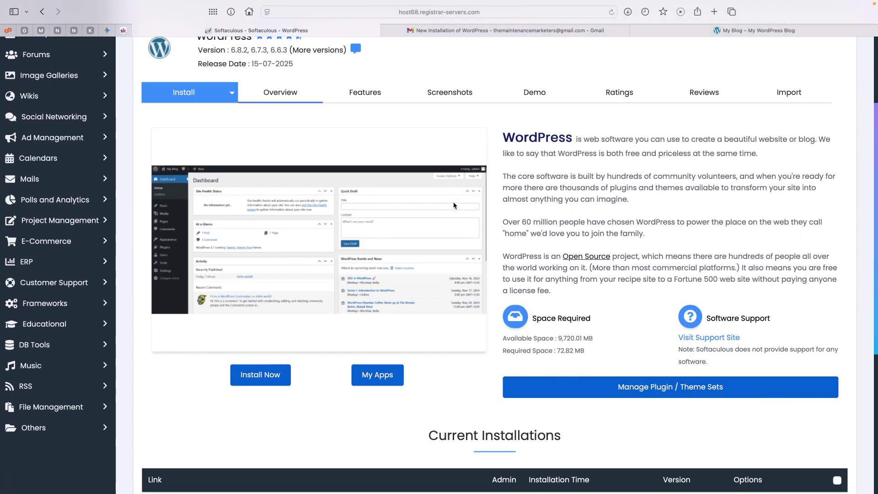
{"action": "scroll", "coordinate": [421, 238], "scroll_direction": "down", "scroll_amount": 2}
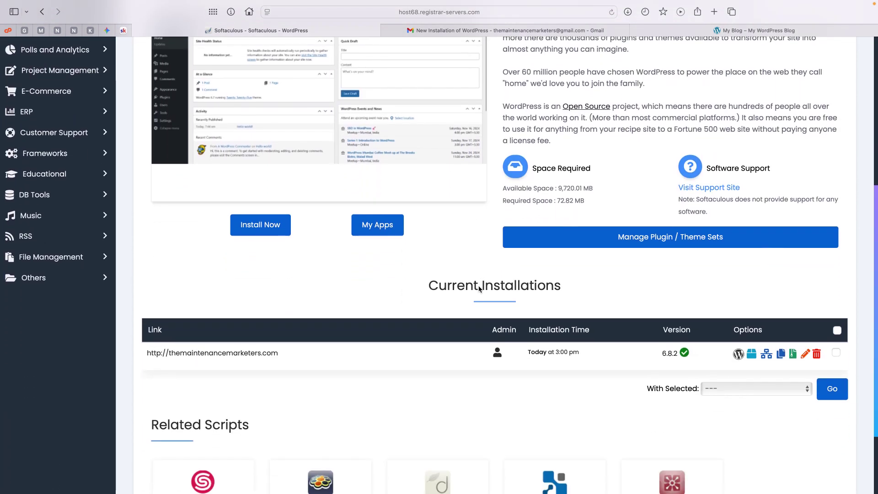
{"action": "left_click_drag", "start_coordinate": [424, 284], "coordinate": [611, 298]}
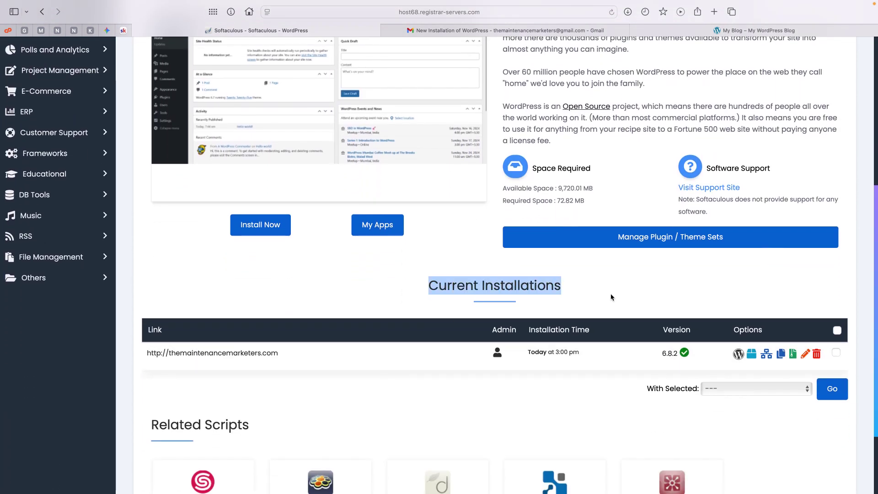
{"action": "left_click", "coordinate": [611, 297]}
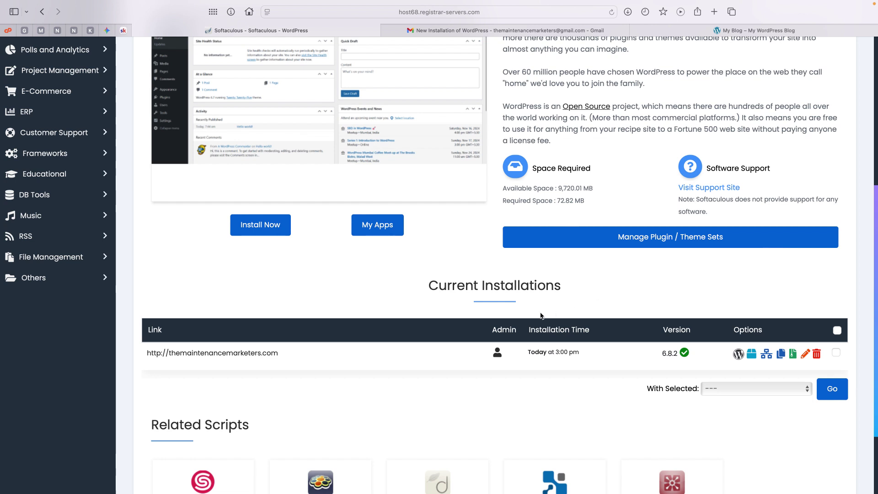
{"action": "scroll", "coordinate": [415, 305], "scroll_direction": "down", "scroll_amount": 2}
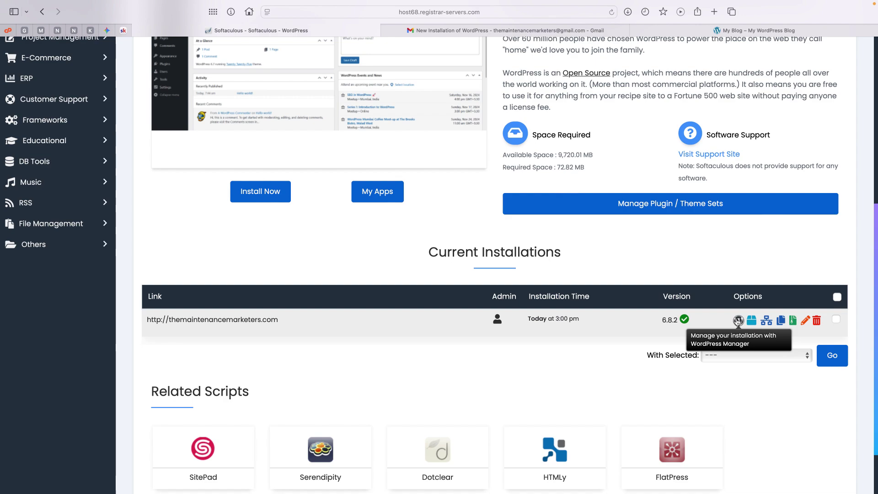
Open the WordPress Manager for the new installation and log in as admin
{"action": "left_click", "coordinate": [737, 320]}
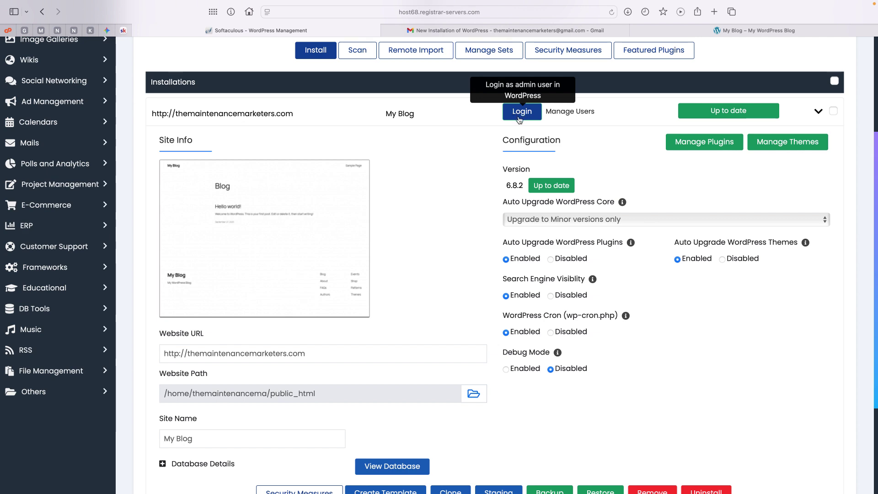
{"action": "left_click", "coordinate": [519, 115]}
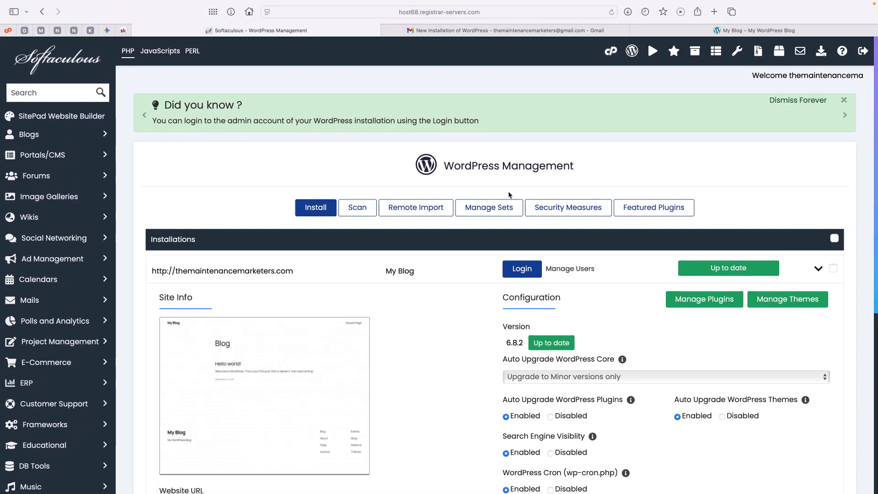
{"action": "scroll", "coordinate": [509, 194], "scroll_direction": "down", "scroll_amount": 2}
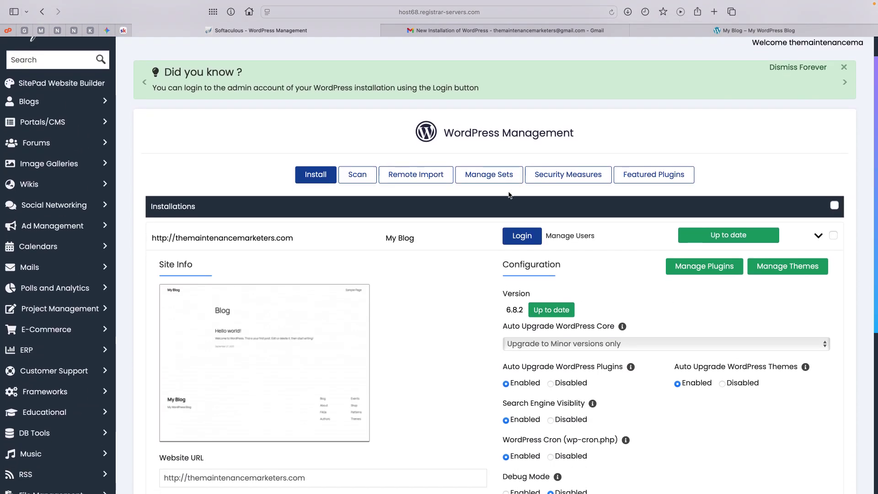
{"action": "left_click", "coordinate": [522, 236]}
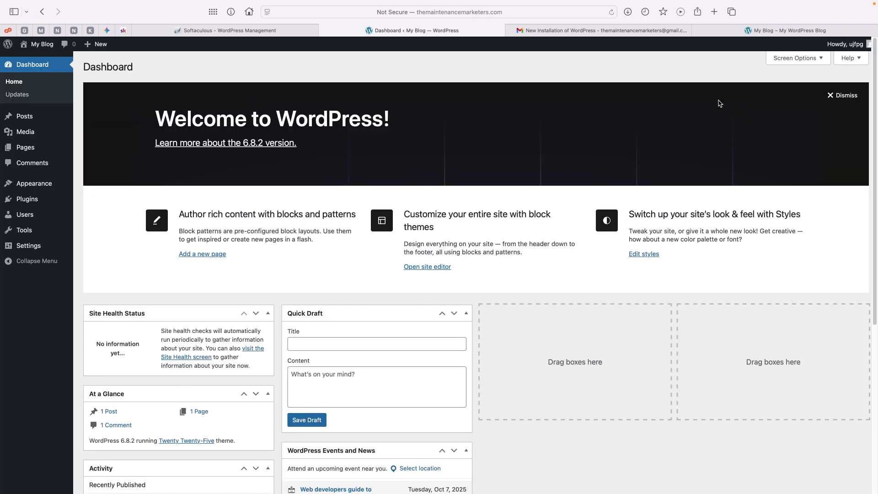
Dismiss the Welcome to WordPress panel and go to the Installed Plugins page
{"action": "left_click", "coordinate": [838, 96]}
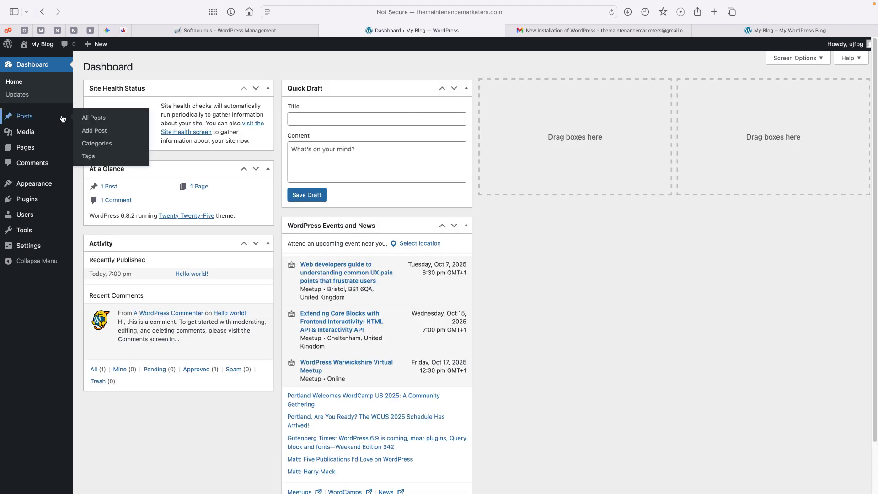
{"action": "mouse_move", "coordinate": [40, 206]}
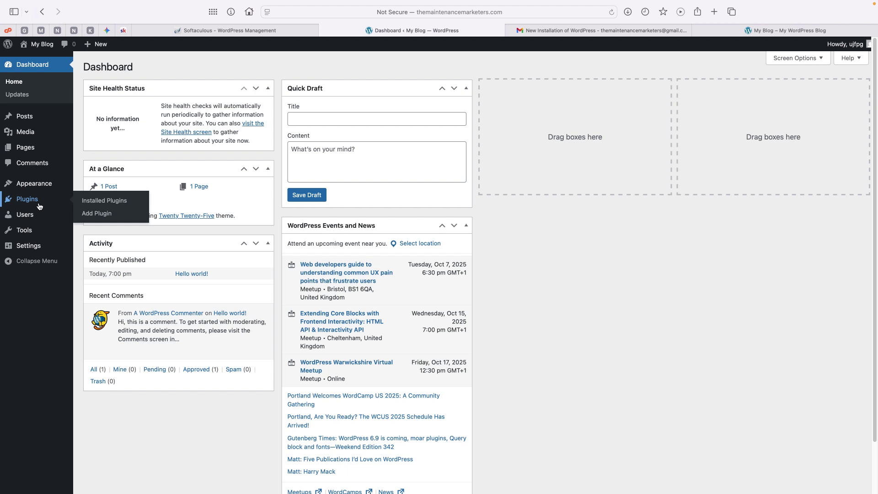
{"action": "left_click", "coordinate": [39, 206]}
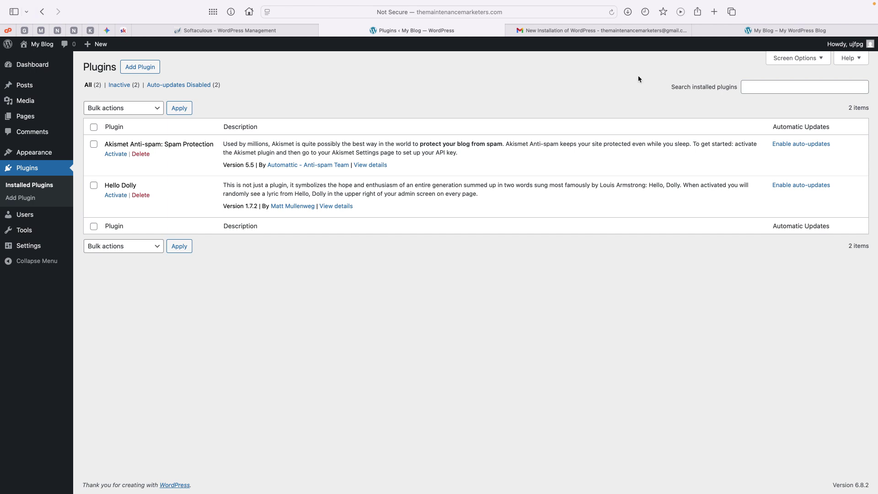
Search the installed plugins for elementor
{"action": "left_click", "coordinate": [758, 86]}
{"action": "type", "text": "elementor"}
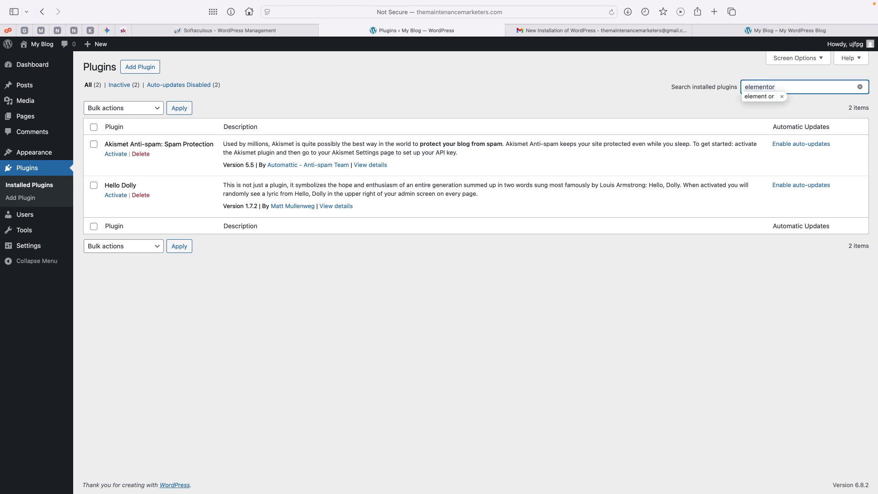
{"action": "key", "text": "Return"}
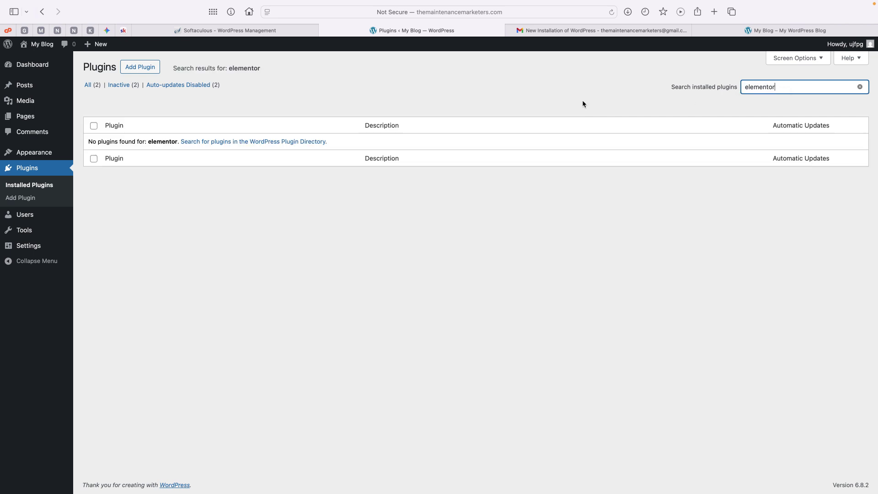
Find Elementor Website Builder in the plugin directory, then install and activate it
{"action": "left_click", "coordinate": [146, 68]}
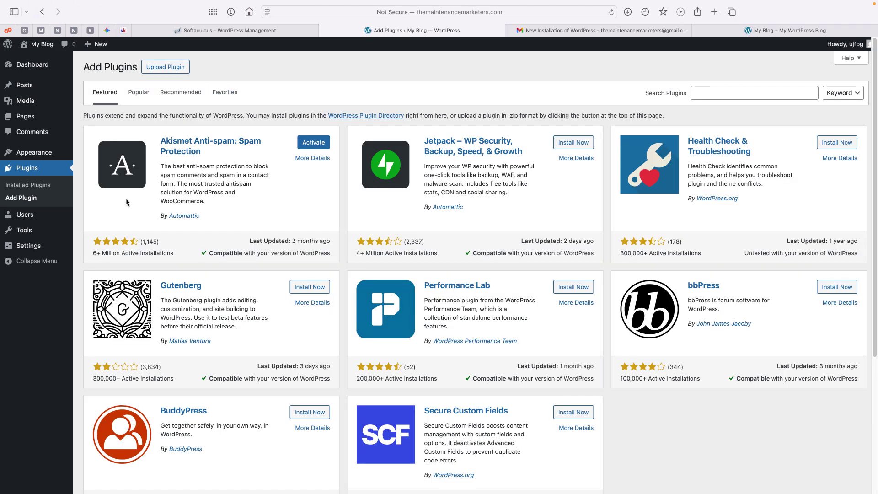
{"action": "left_click", "coordinate": [719, 94]}
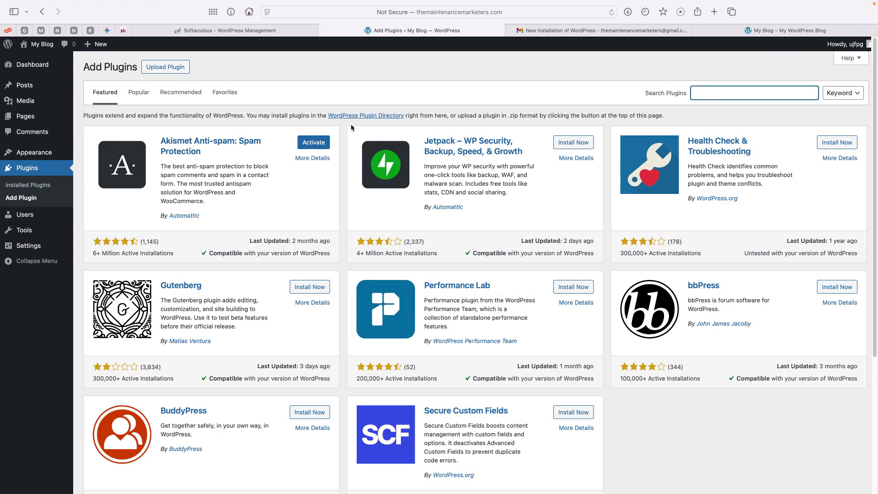
{"action": "left_click", "coordinate": [23, 199]}
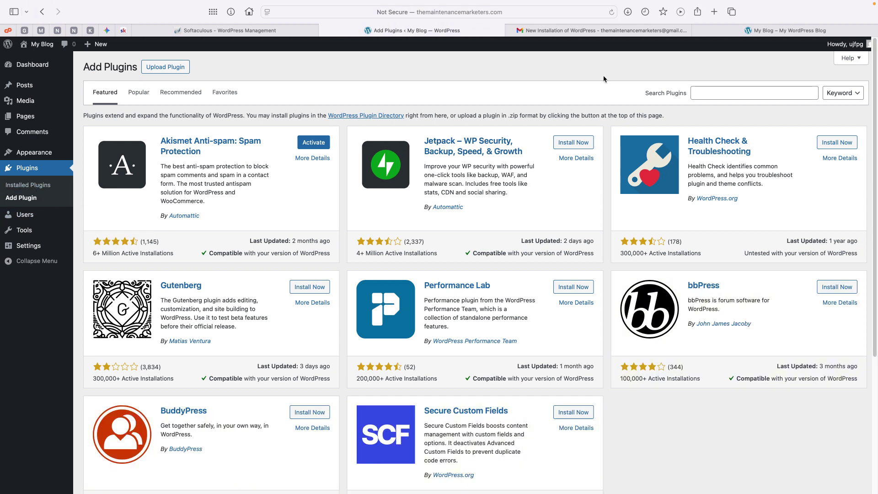
{"action": "left_click", "coordinate": [729, 95]}
{"action": "type", "text": "elee"}
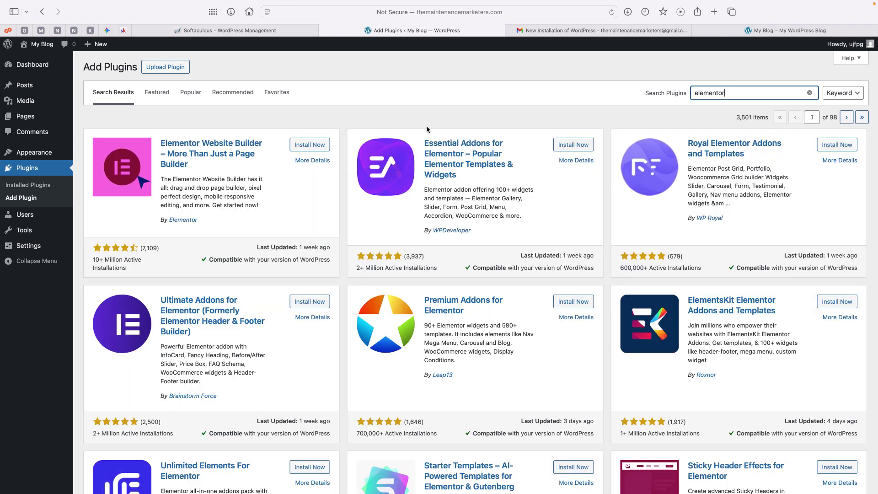
{"action": "left_click", "coordinate": [308, 145]}
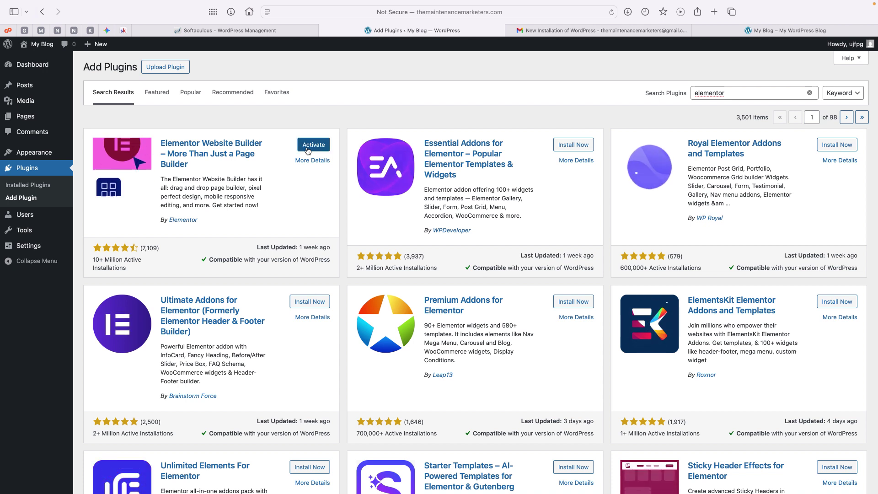
{"action": "left_click", "coordinate": [307, 149]}
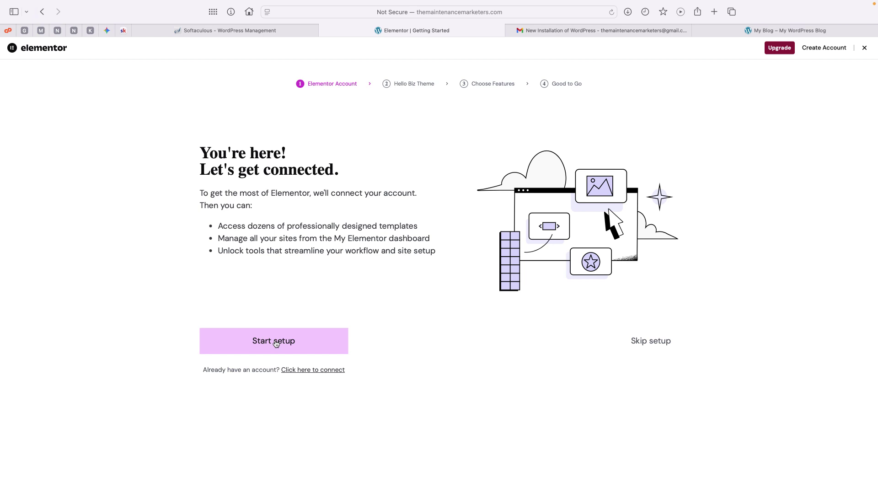
Start Elementor setup, connect the account, and skip the Hello Biz theme and Pro features
{"action": "left_click", "coordinate": [276, 342]}
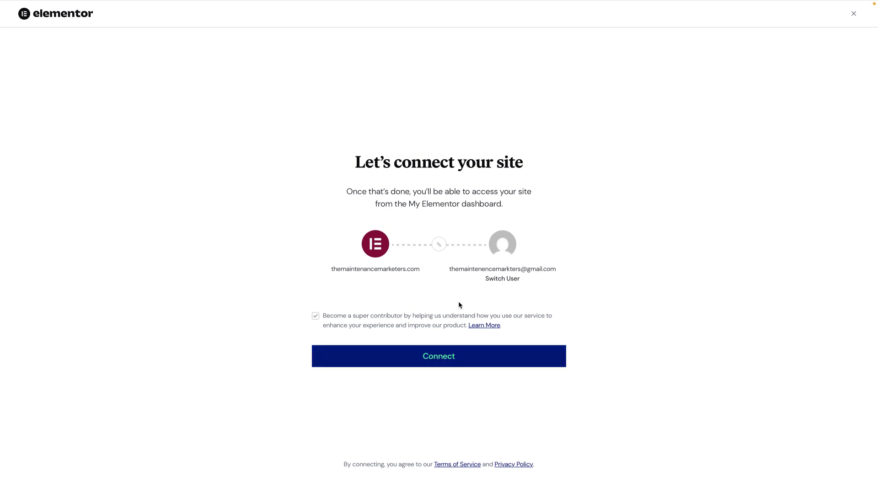
{"action": "left_click", "coordinate": [430, 355]}
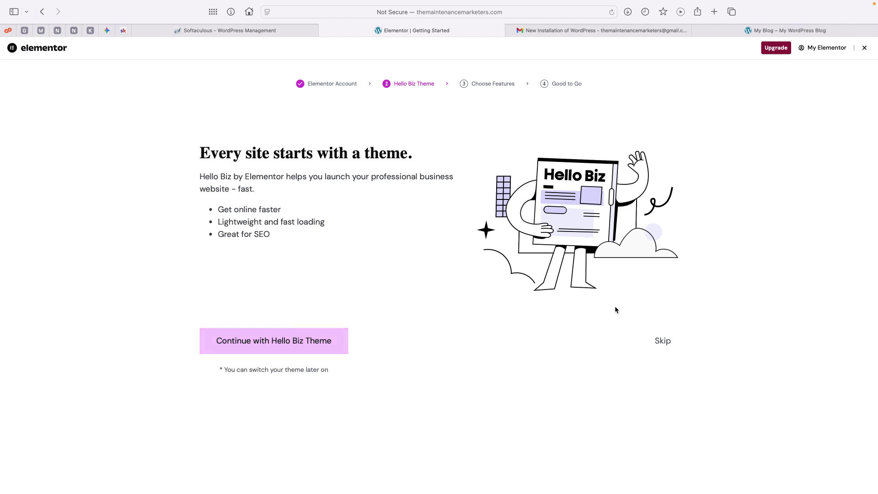
{"action": "left_click", "coordinate": [662, 342]}
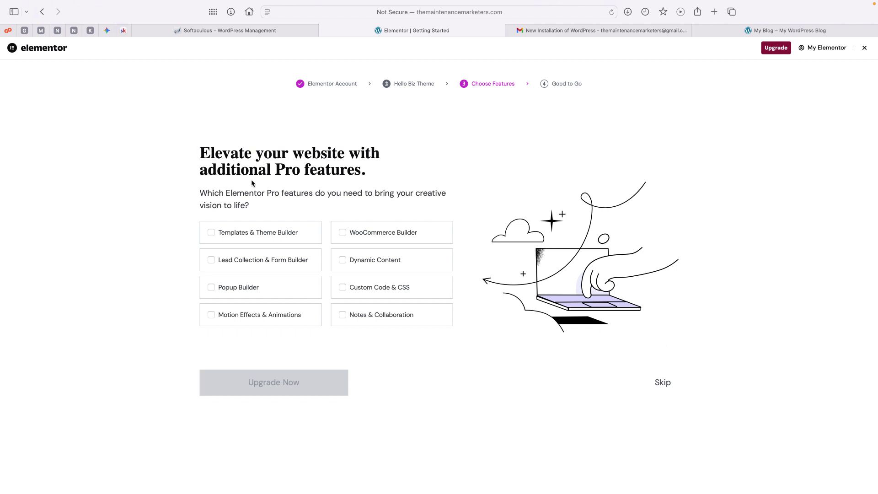
{"action": "left_click", "coordinate": [663, 382]}
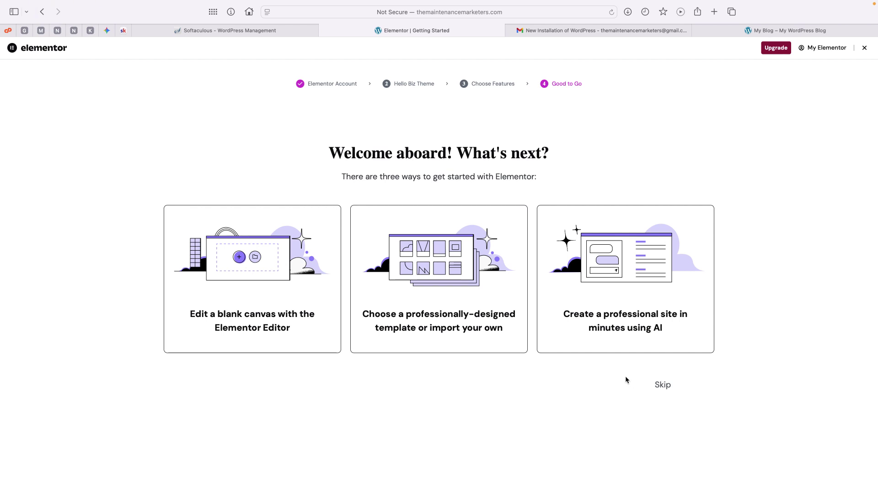
Skip Good to Go, close the AI notifications pop-up, and browse the Elements panel on Elementor #7
{"action": "left_click", "coordinate": [661, 388]}
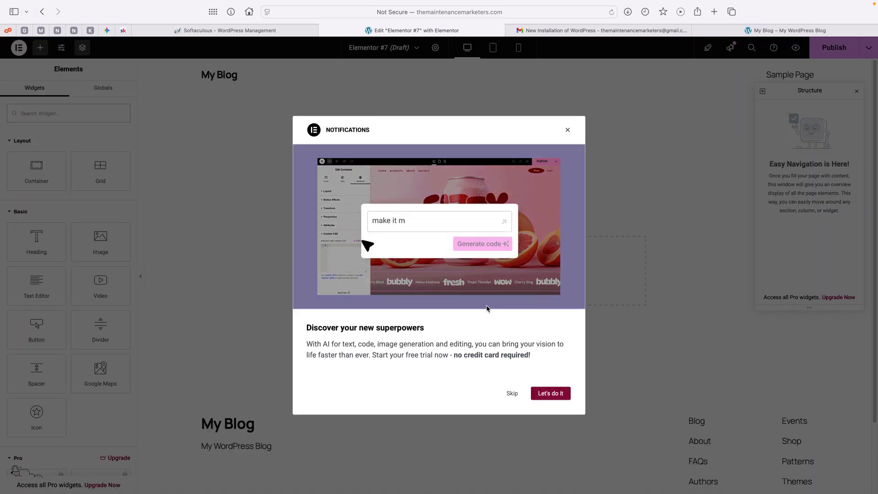
{"action": "left_click", "coordinate": [566, 131]}
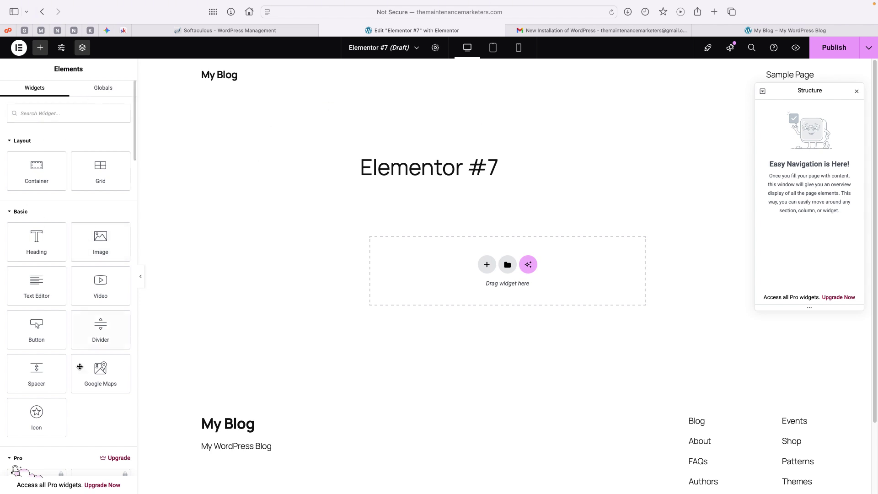
{"action": "scroll", "coordinate": [85, 199], "scroll_direction": "down", "scroll_amount": 10}
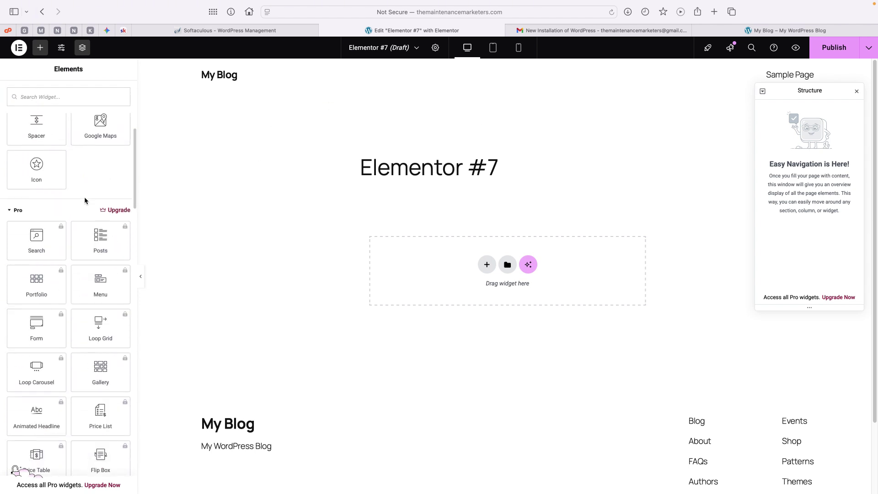
{"action": "scroll", "coordinate": [85, 199], "scroll_direction": "up", "scroll_amount": 1}
{"action": "scroll", "coordinate": [84, 200], "scroll_direction": "down", "scroll_amount": 6}
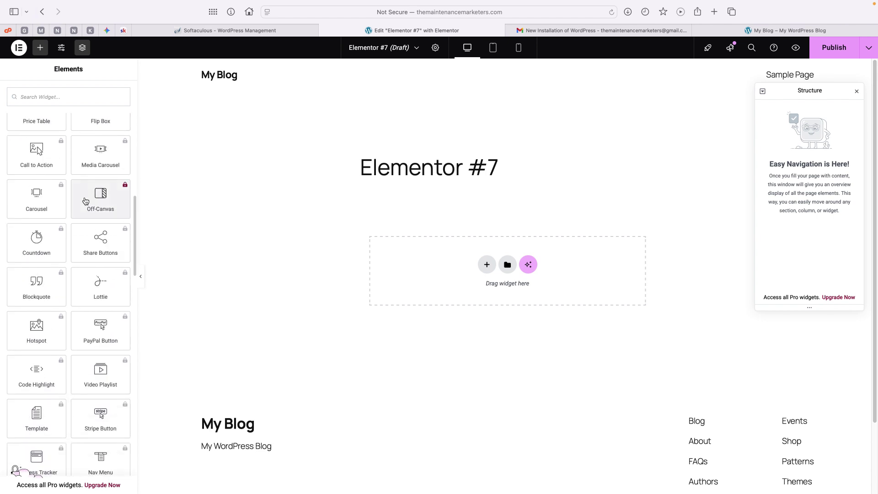
{"action": "scroll", "coordinate": [85, 200], "scroll_direction": "up", "scroll_amount": 15}
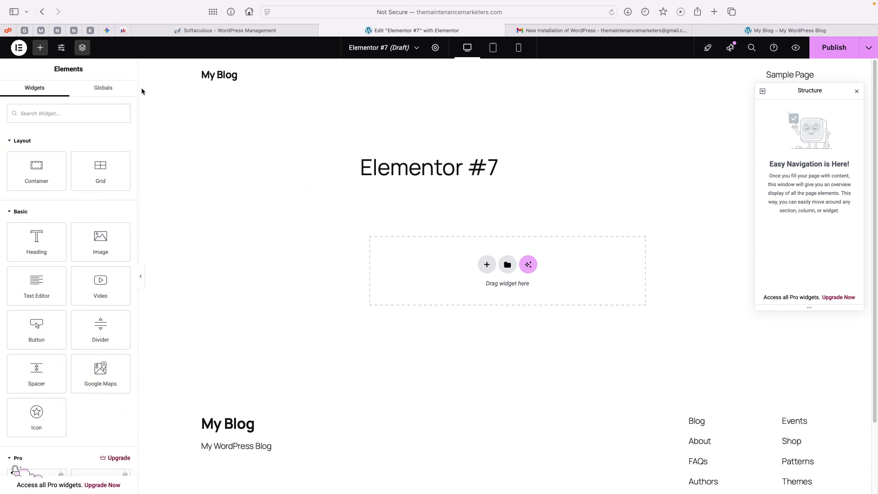
{"action": "left_click", "coordinate": [19, 51]}
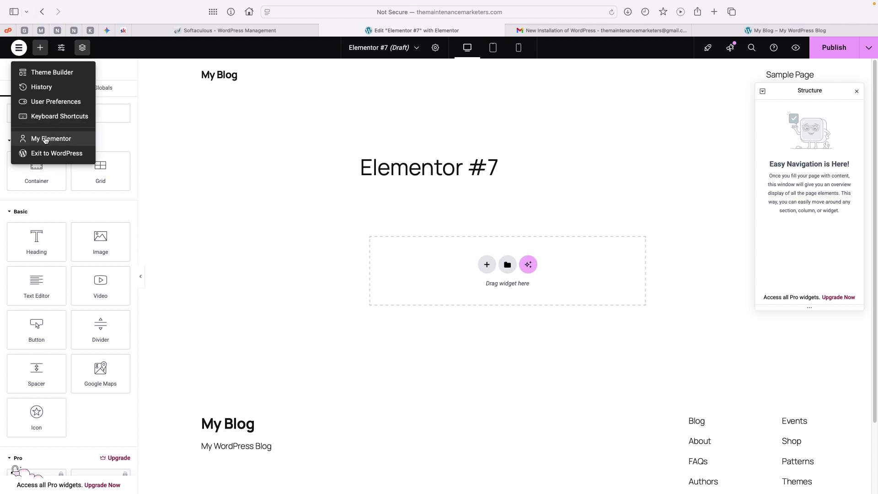
Exit Elementor to WordPress, close the block editor guide, and return via Dashboard to Installed Plugins
{"action": "left_click", "coordinate": [54, 155]}
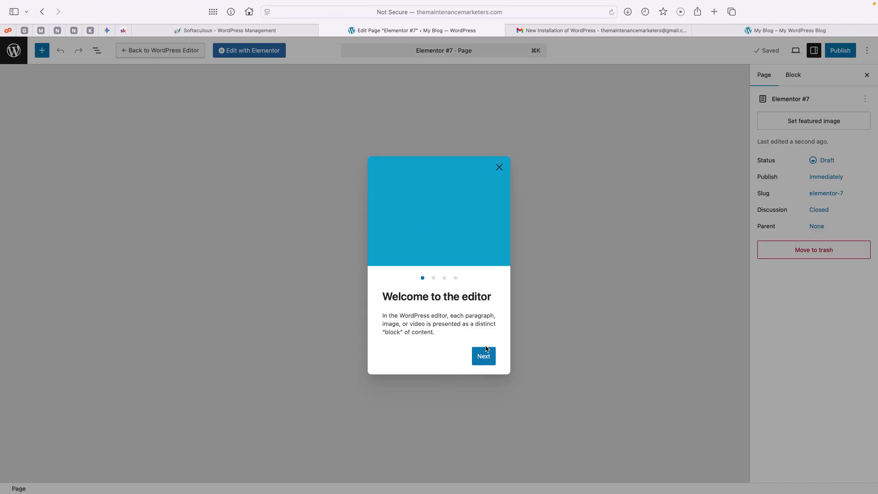
{"action": "left_click", "coordinate": [497, 169]}
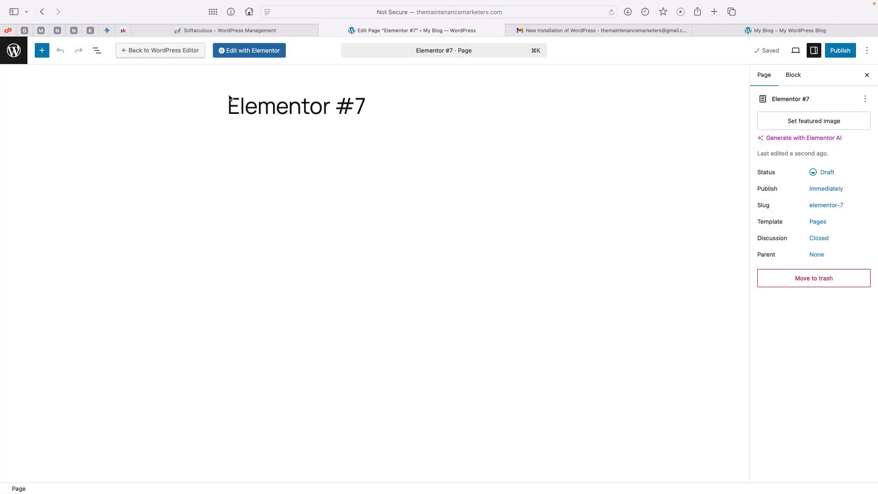
{"action": "left_click", "coordinate": [13, 51]}
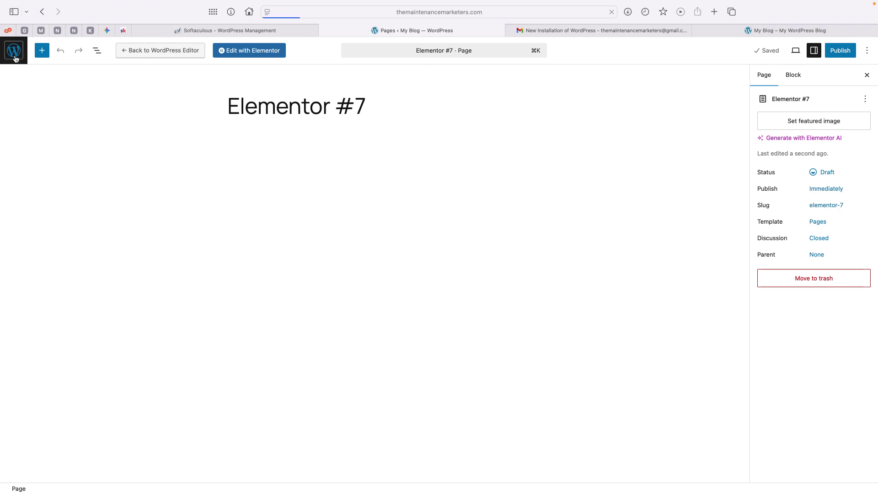
{"action": "left_click", "coordinate": [24, 65]}
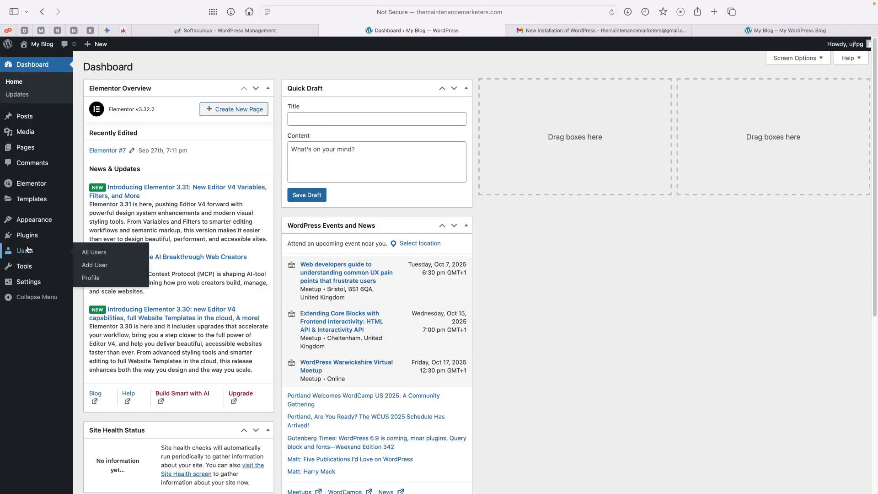
{"action": "mouse_move", "coordinate": [44, 223]}
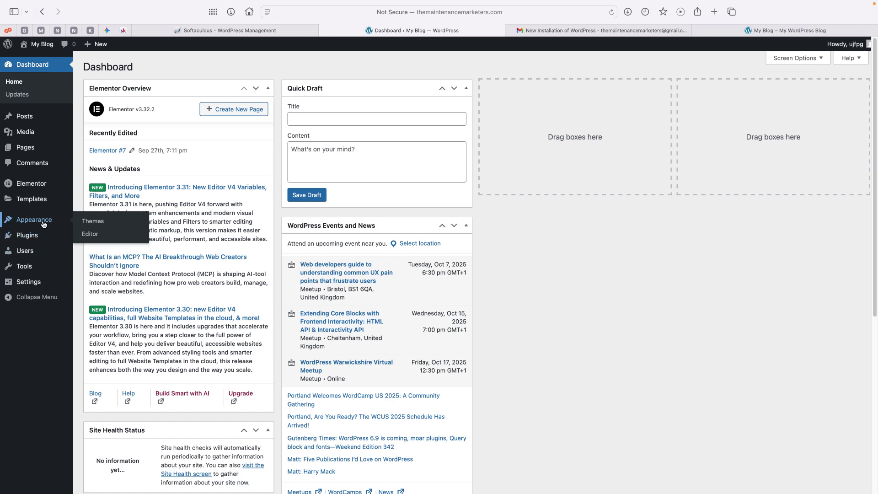
{"action": "left_click", "coordinate": [41, 235]}
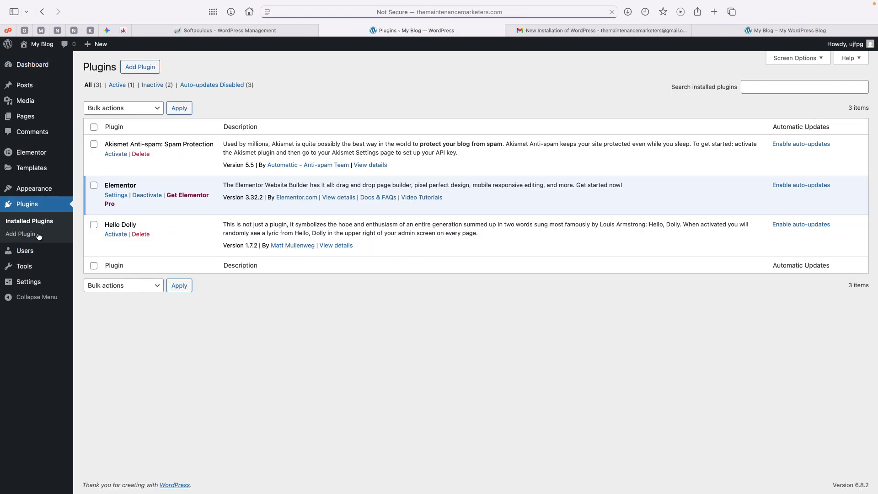
Search plugins for 'starter sites', check the Brainstorm Force author, then install and activate Starter Templates
{"action": "left_click", "coordinate": [140, 69]}
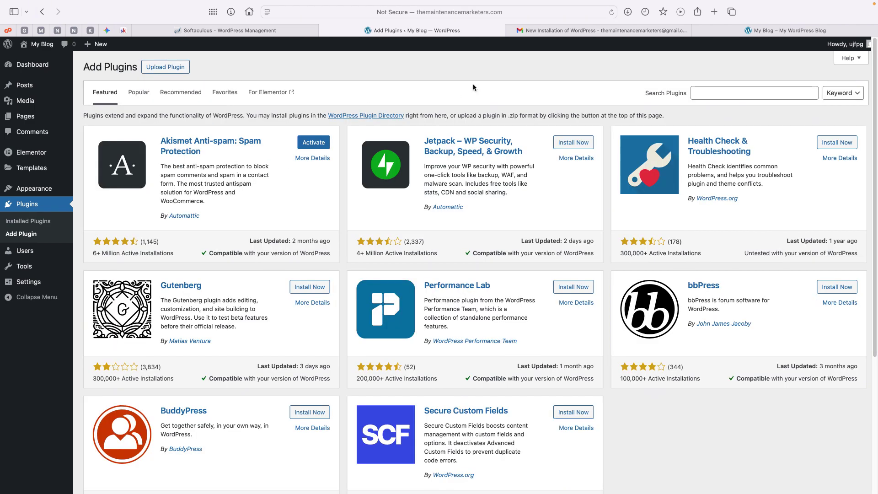
{"action": "left_click", "coordinate": [703, 96]}
{"action": "type", "text": "sta"}
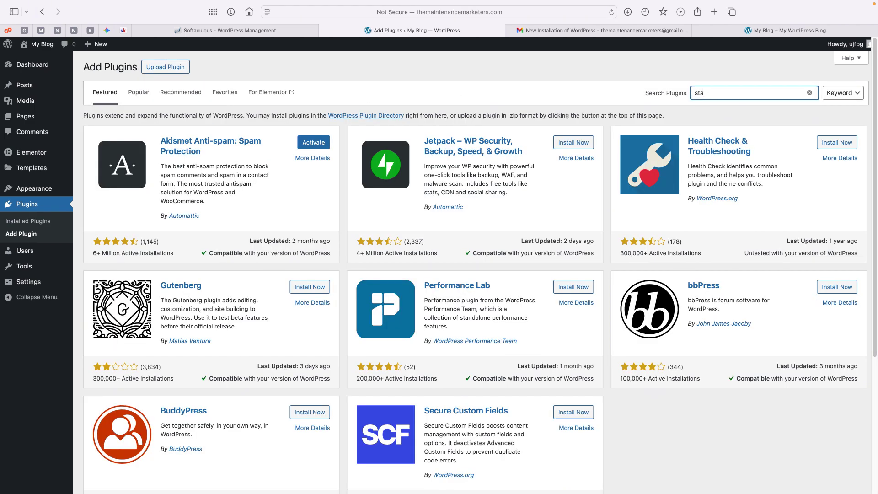
{"action": "type", "text": "rter sites"}
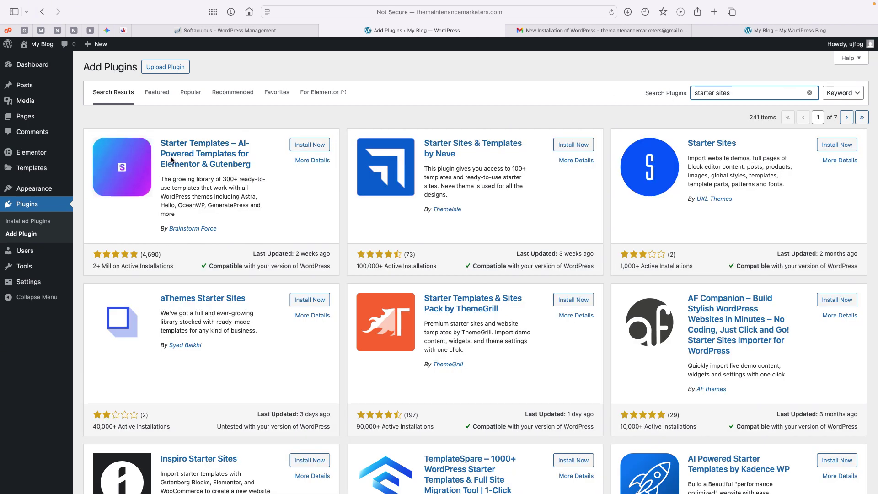
{"action": "left_click", "coordinate": [216, 229]}
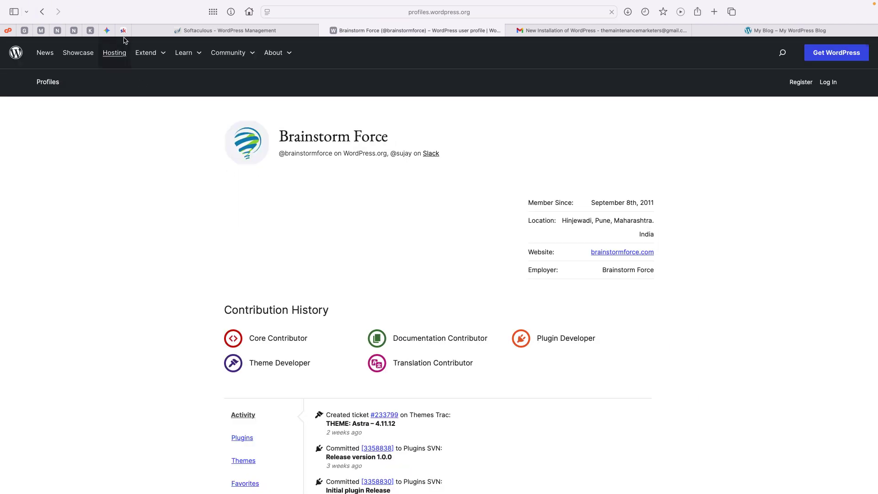
{"action": "left_click", "coordinate": [78, 23]}
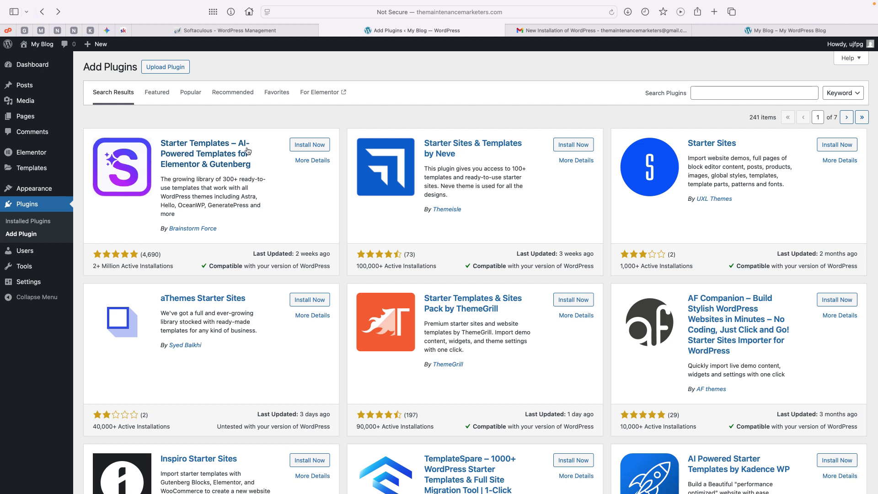
{"action": "left_click", "coordinate": [302, 148]}
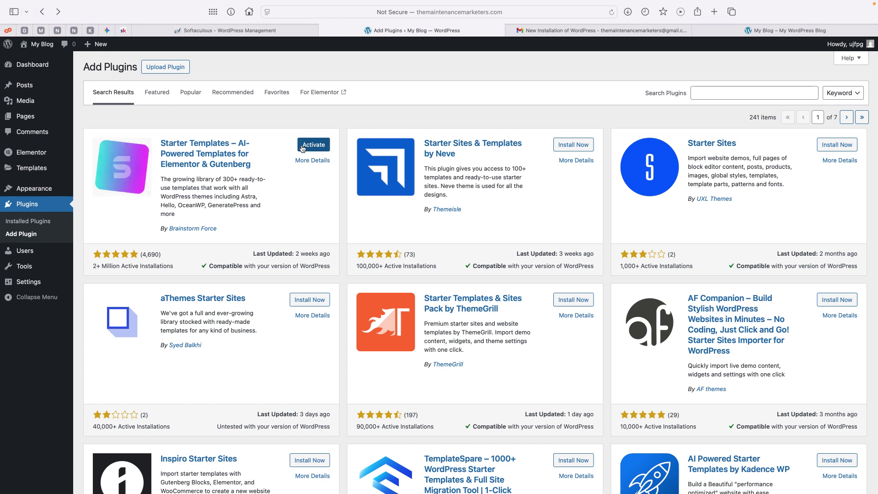
{"action": "left_click", "coordinate": [302, 145]}
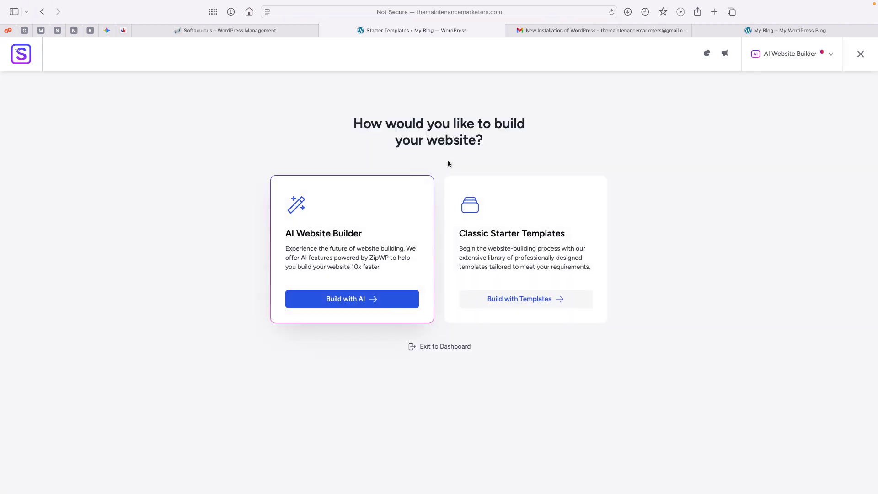
Choose Build with AI, name the site The Maintenance Marketers, select Agency, and continue
{"action": "left_click", "coordinate": [348, 301]}
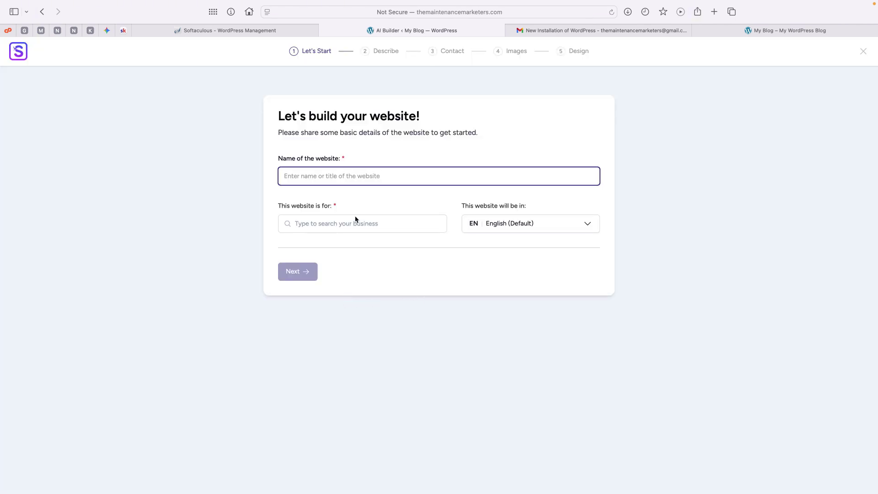
{"action": "type", "text": "The Maintenance Marketers"}
{"action": "left_click", "coordinate": [316, 225]}
{"action": "left_click", "coordinate": [312, 259]}
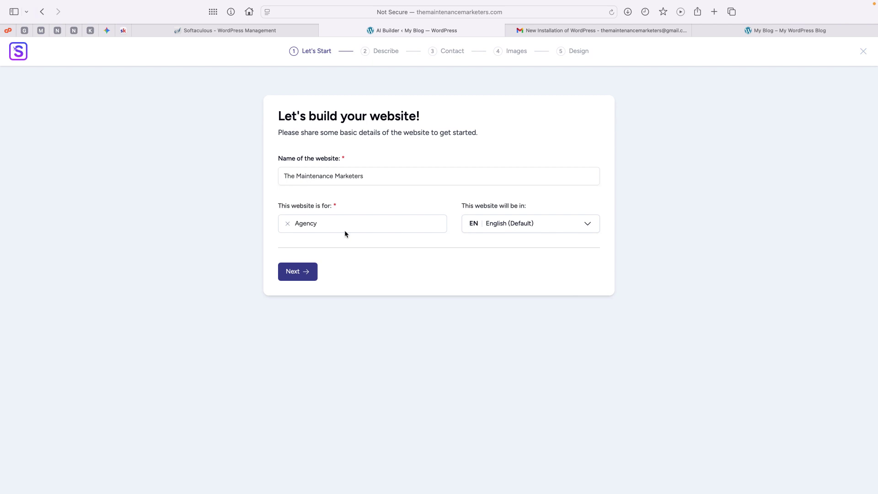
{"action": "left_click", "coordinate": [304, 270]}
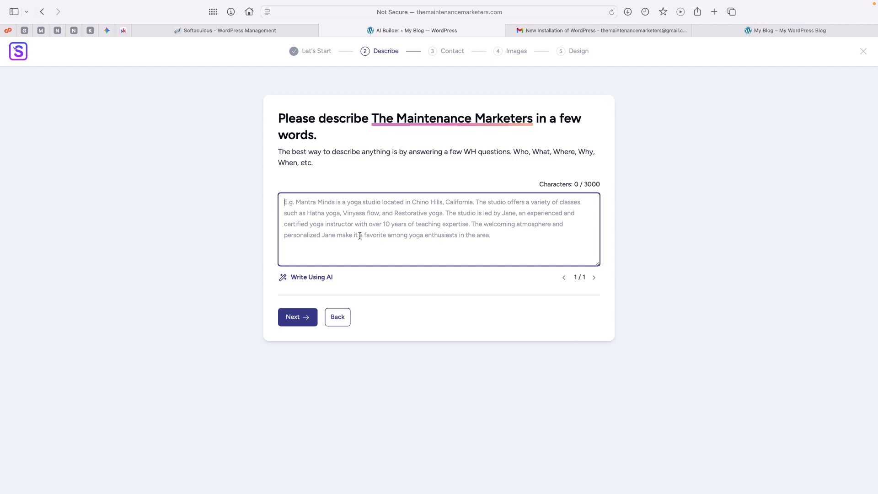
Copy the Skool community's About description into the AI builder's Describe box
{"action": "left_click", "coordinate": [124, 31]}
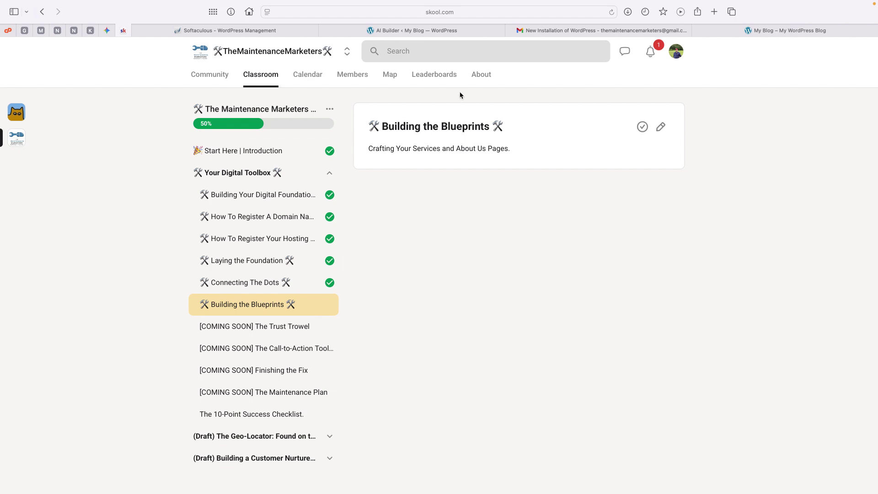
{"action": "left_click", "coordinate": [483, 76]}
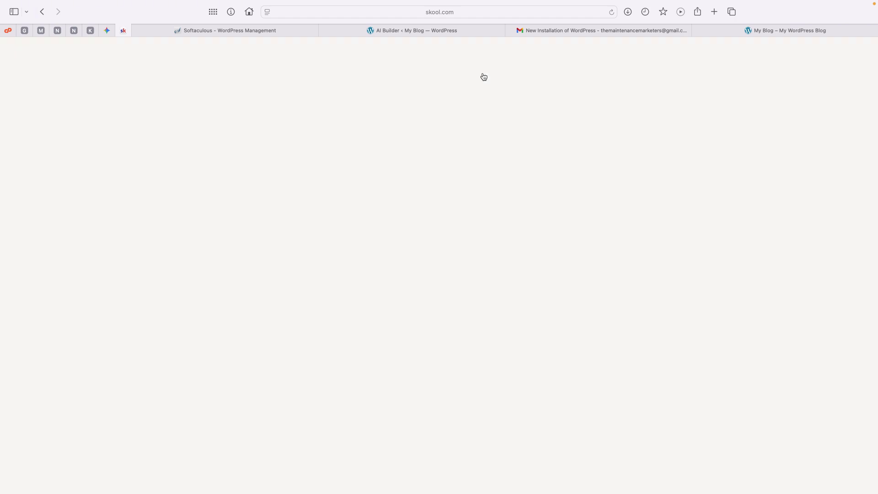
{"action": "left_click_drag", "start_coordinate": [670, 282], "coordinate": [570, 233]}
{"action": "key", "text": "super+c"}
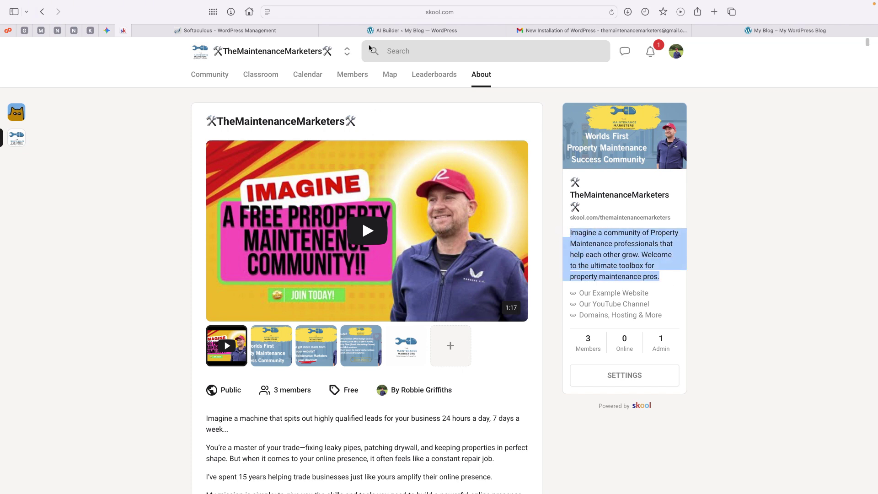
{"action": "left_click", "coordinate": [370, 31]}
{"action": "left_click", "coordinate": [310, 197]}
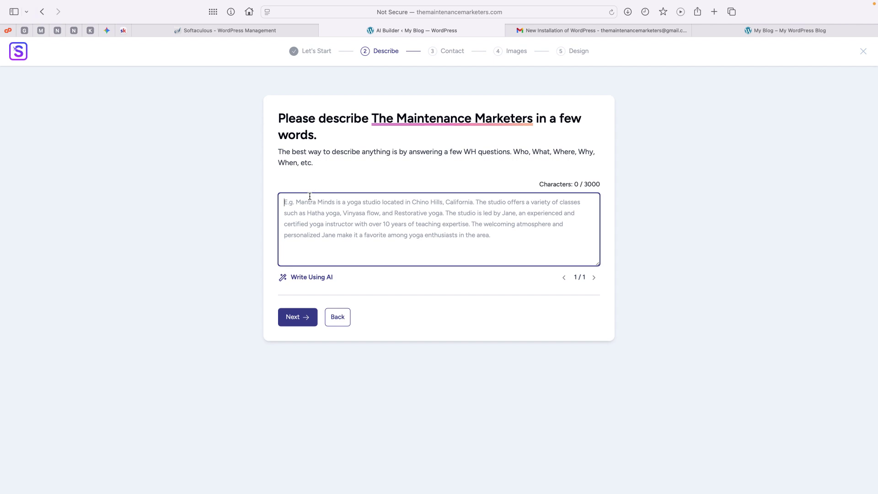
{"action": "key", "text": "super+v"}
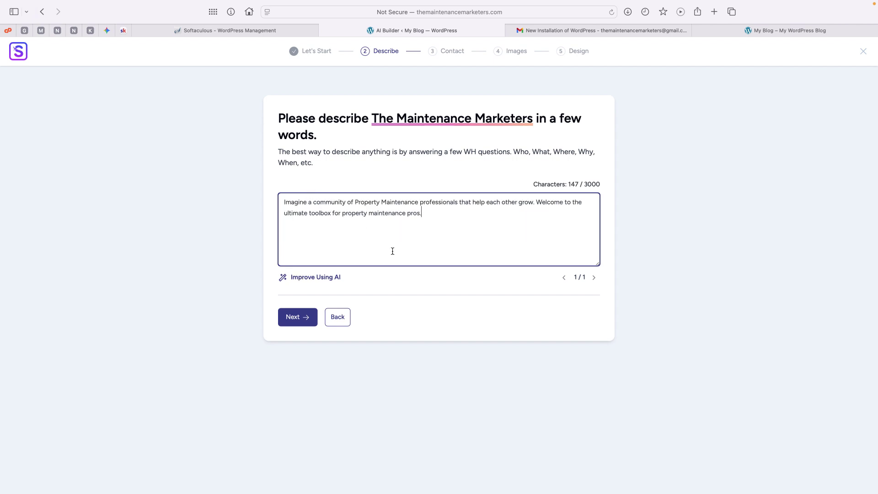
Expand the description with Improve Using AI, review the result, and continue to Contact
{"action": "left_click", "coordinate": [311, 277]}
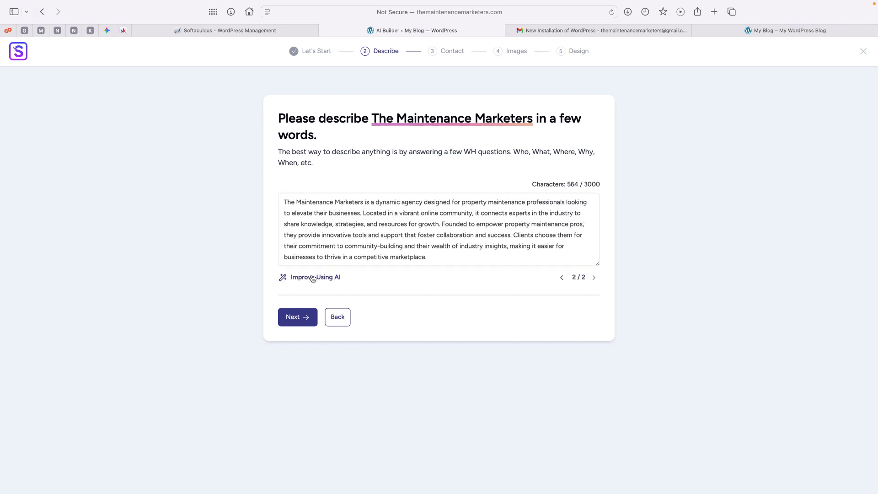
{"action": "left_click", "coordinate": [400, 197]}
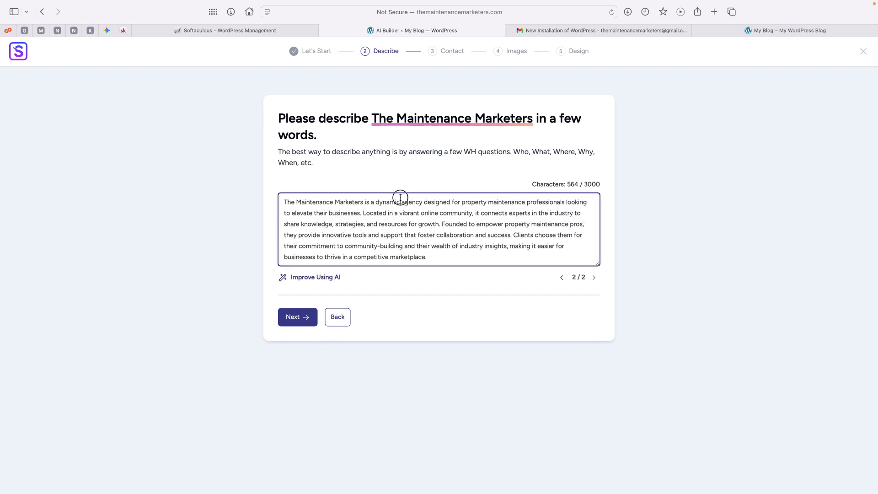
{"action": "left_click_drag", "start_coordinate": [400, 197], "coordinate": [487, 204]}
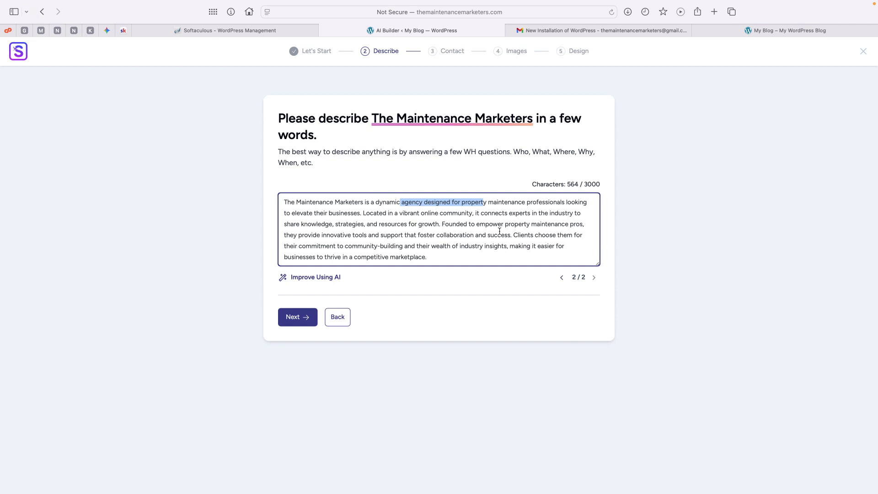
{"action": "left_click_drag", "start_coordinate": [294, 213], "coordinate": [387, 214]}
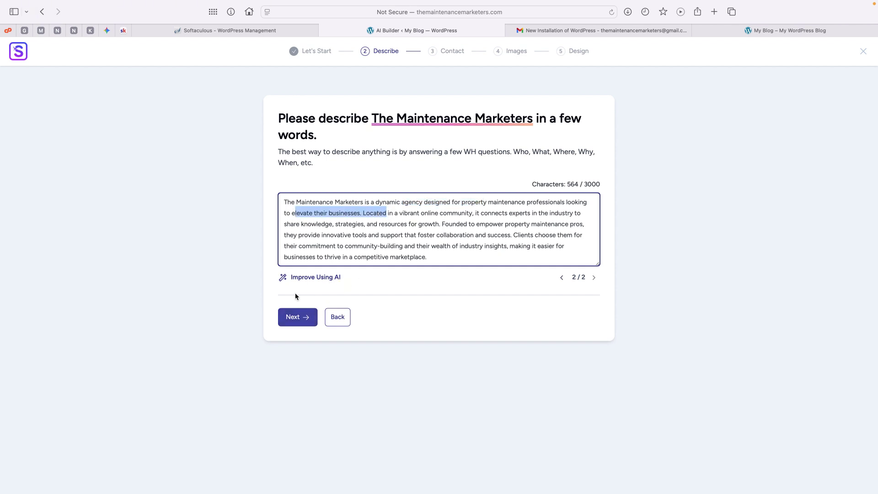
{"action": "left_click", "coordinate": [308, 321]}
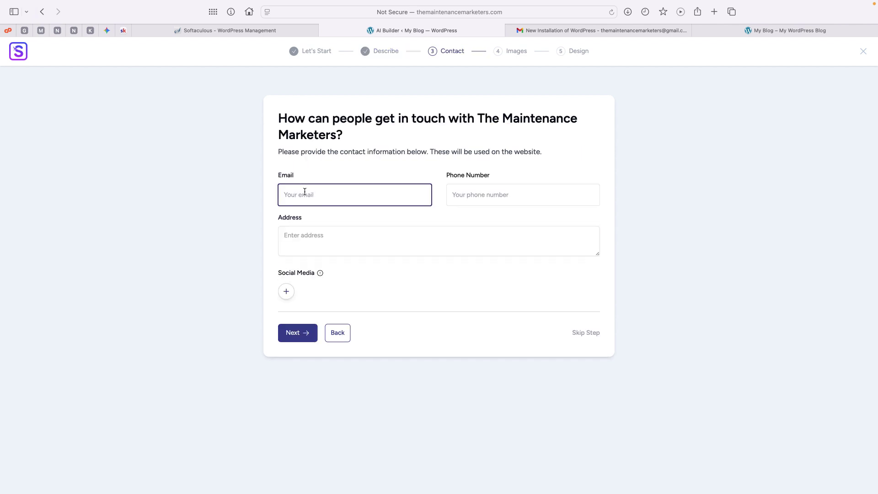
Enter the business's contact e-mail address and phone number in the Contact step
{"action": "key", "text": "super+v"}
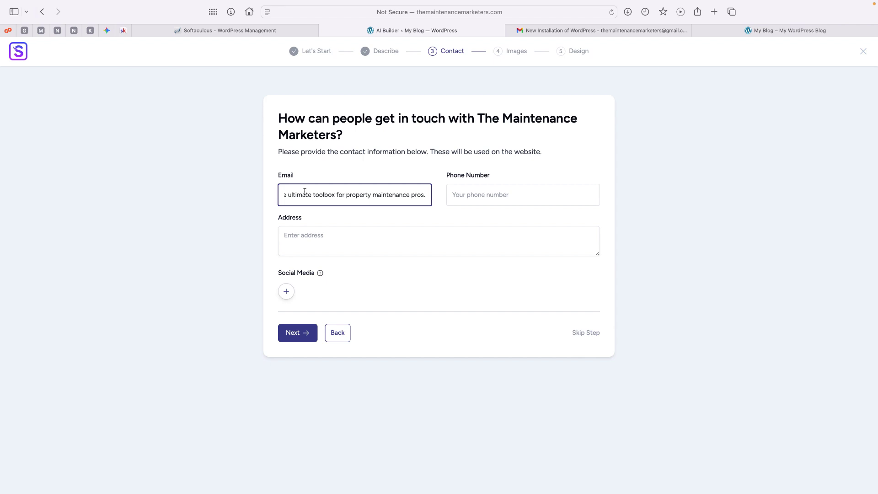
{"action": "key", "text": "super+z"}
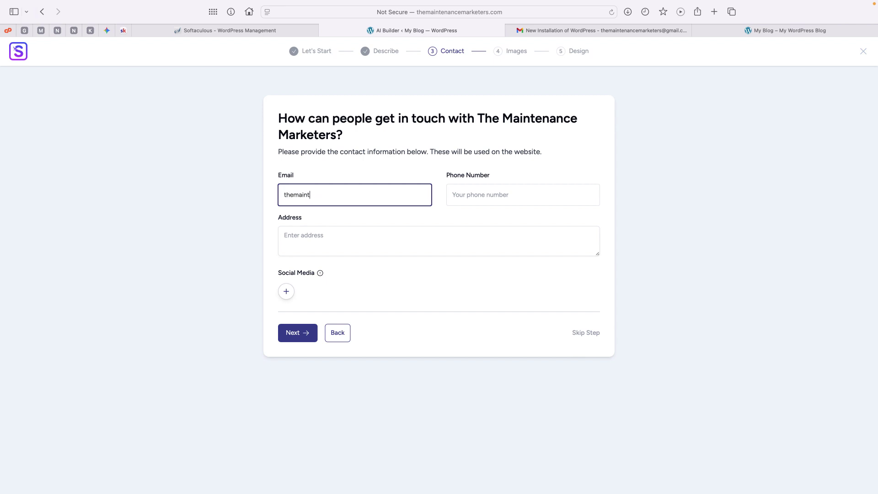
{"action": "left_click", "coordinate": [453, 197]}
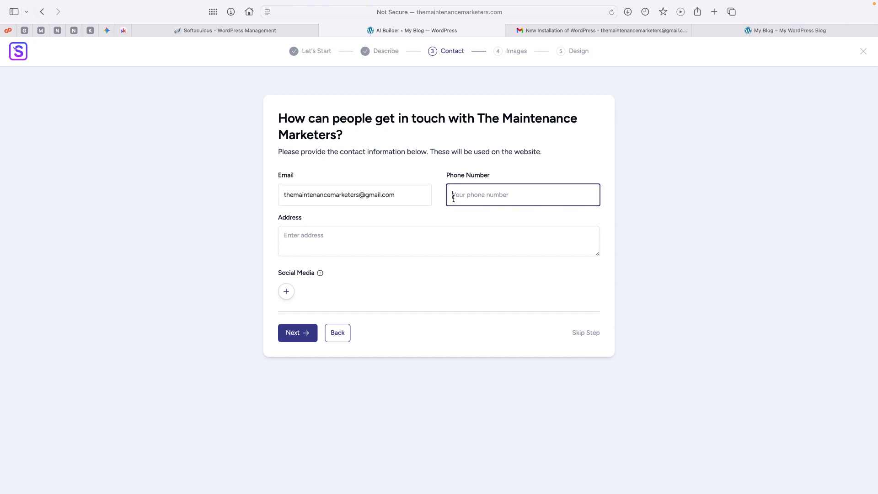
Fill in the business's postal address, check the social media list, and continue to Images
{"action": "left_click", "coordinate": [334, 243]}
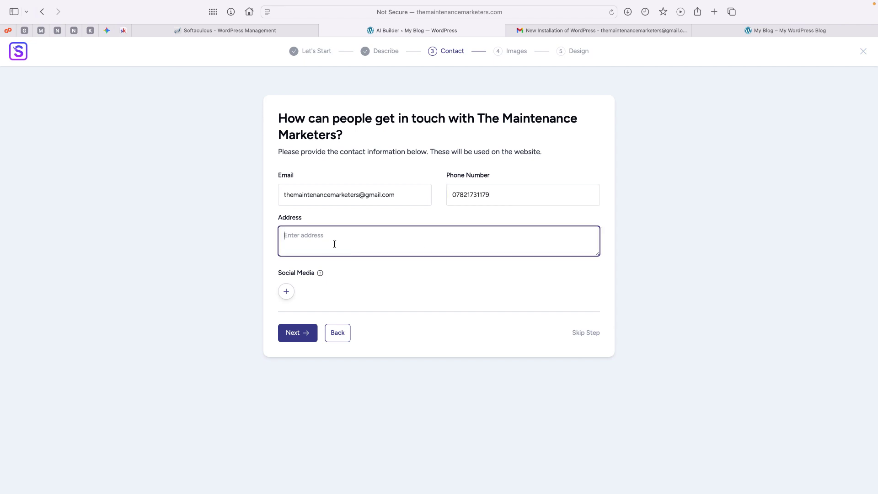
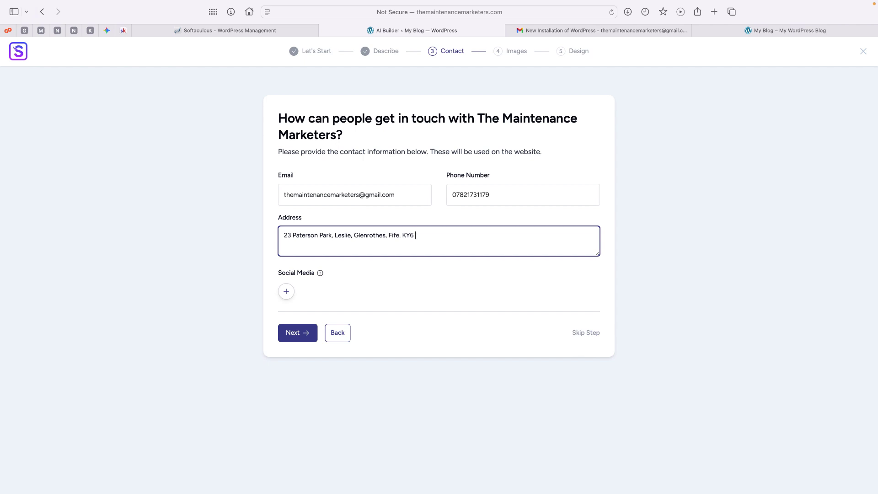
{"action": "left_click", "coordinate": [430, 237]}
{"action": "left_click_drag", "start_coordinate": [430, 238], "coordinate": [268, 237]}
{"action": "left_click", "coordinate": [270, 240]}
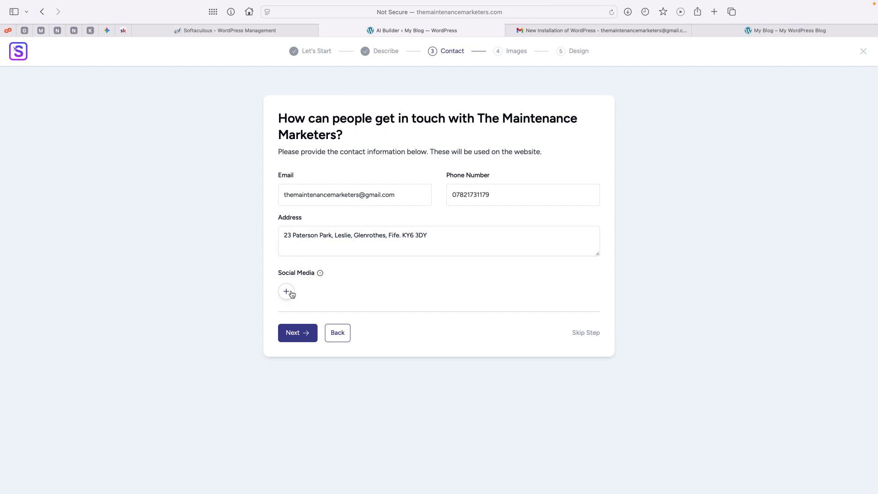
{"action": "left_click", "coordinate": [291, 294]}
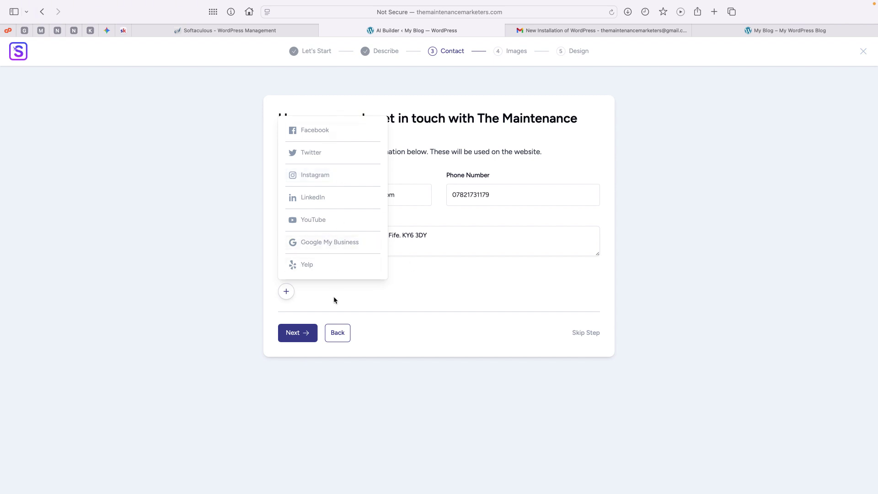
{"action": "left_click", "coordinate": [295, 336]}
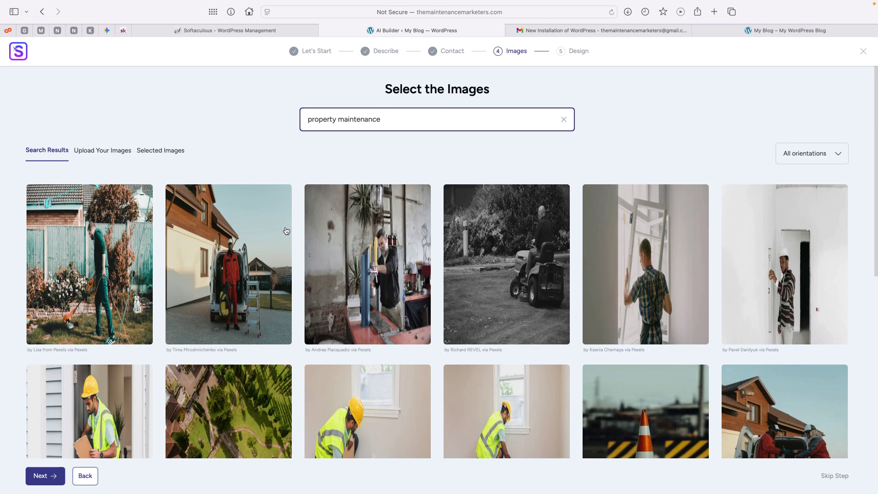
Check the Upload and Selected Images tabs, then return to the Search Results
{"action": "left_click", "coordinate": [108, 157]}
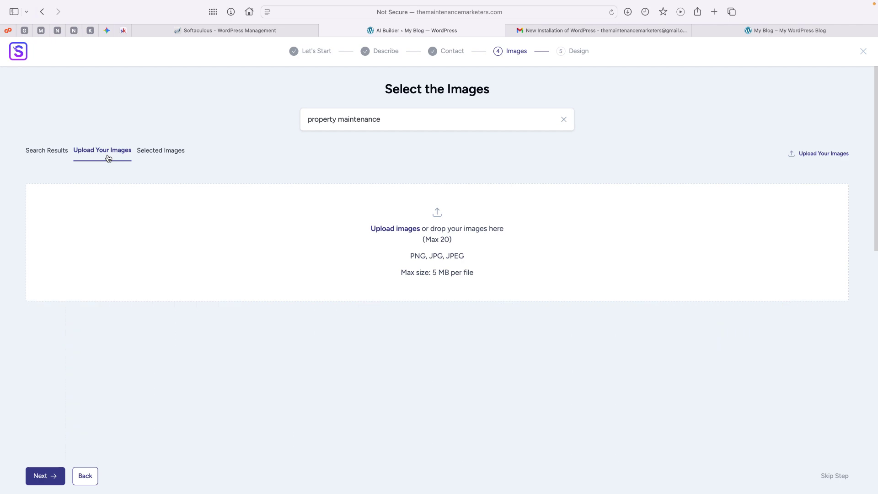
{"action": "left_click", "coordinate": [169, 154]}
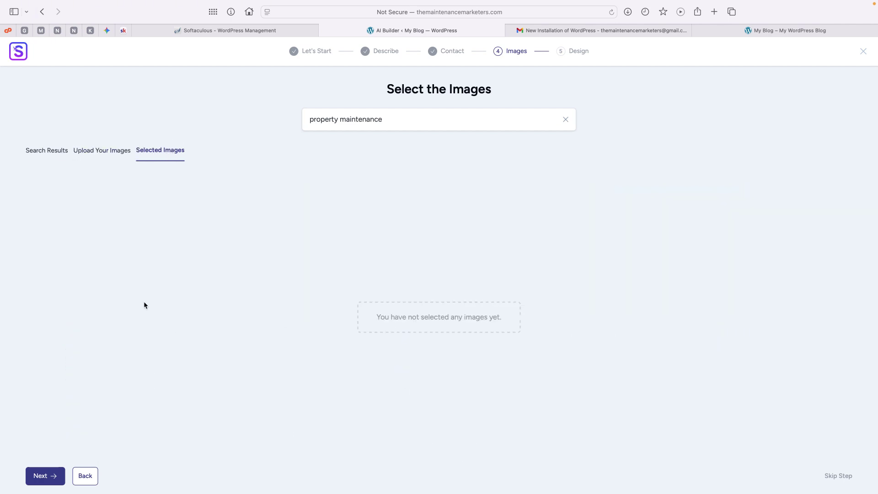
{"action": "left_click", "coordinate": [57, 150]}
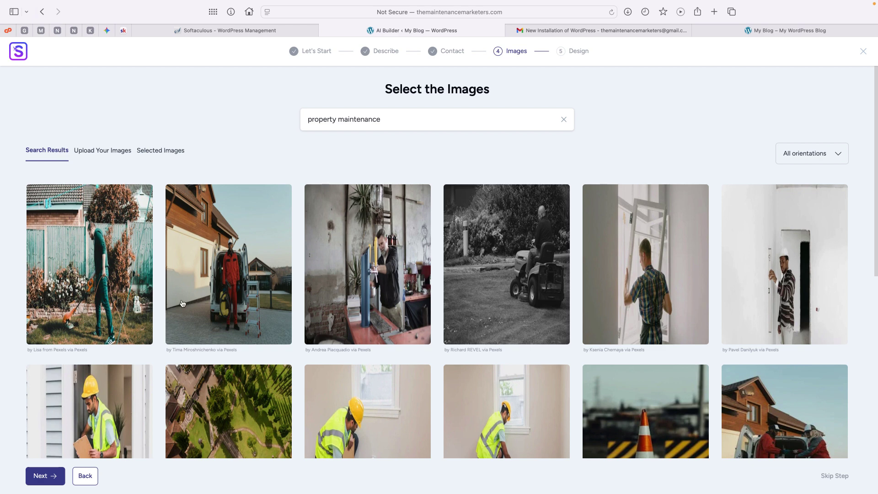
Select all twelve property maintenance photos across the first two rows of results
{"action": "left_click", "coordinate": [102, 291]}
{"action": "left_click", "coordinate": [234, 290]}
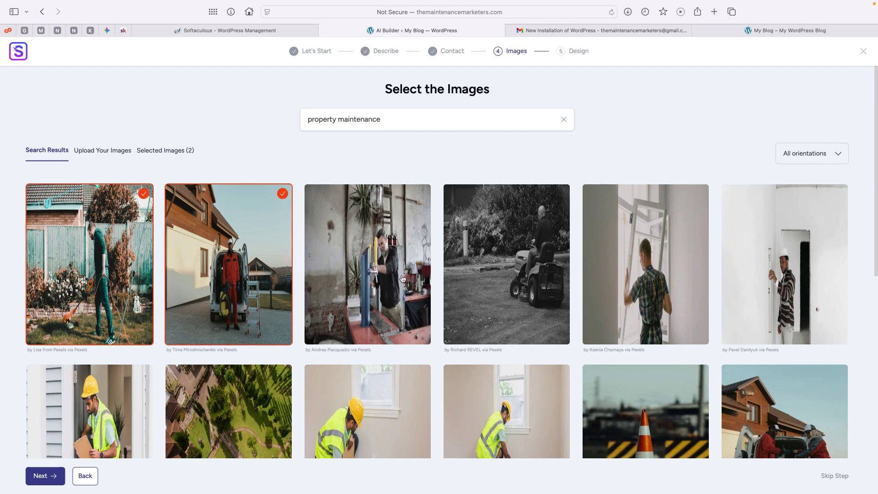
{"action": "left_click", "coordinate": [402, 278]}
{"action": "left_click", "coordinate": [509, 281]}
{"action": "left_click", "coordinate": [659, 281]}
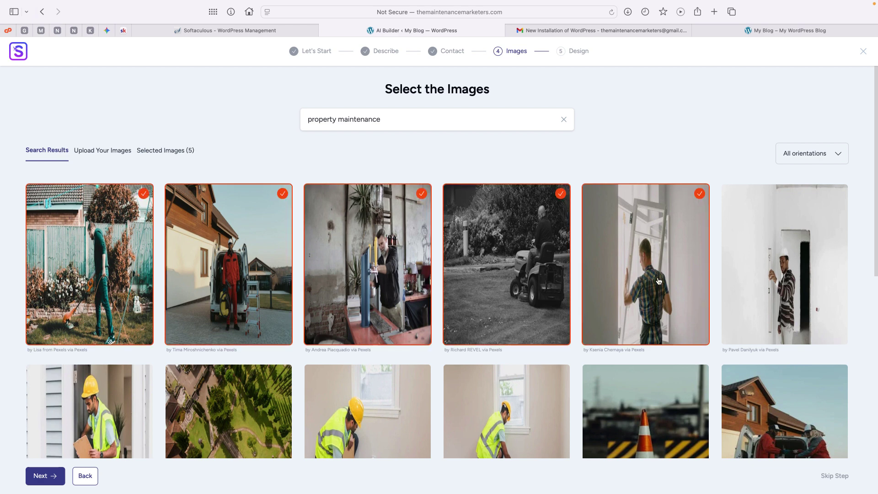
{"action": "left_click", "coordinate": [766, 283]}
{"action": "left_click", "coordinate": [782, 398]}
{"action": "left_click", "coordinate": [671, 400]}
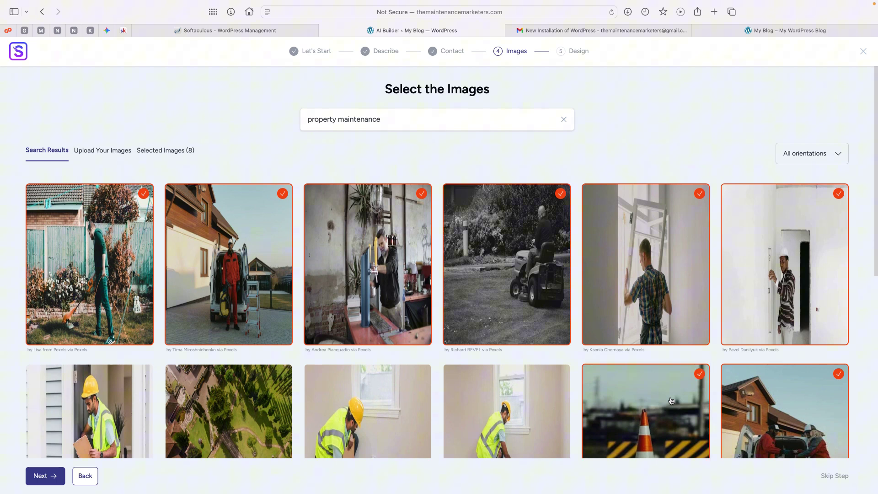
{"action": "left_click", "coordinate": [496, 396]}
{"action": "left_click", "coordinate": [329, 396]}
{"action": "left_click", "coordinate": [240, 393]}
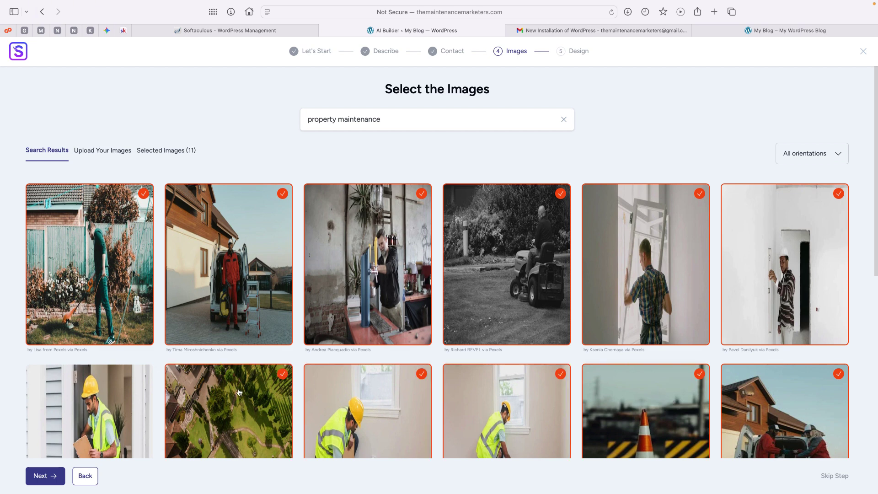
{"action": "left_click", "coordinate": [129, 396]}
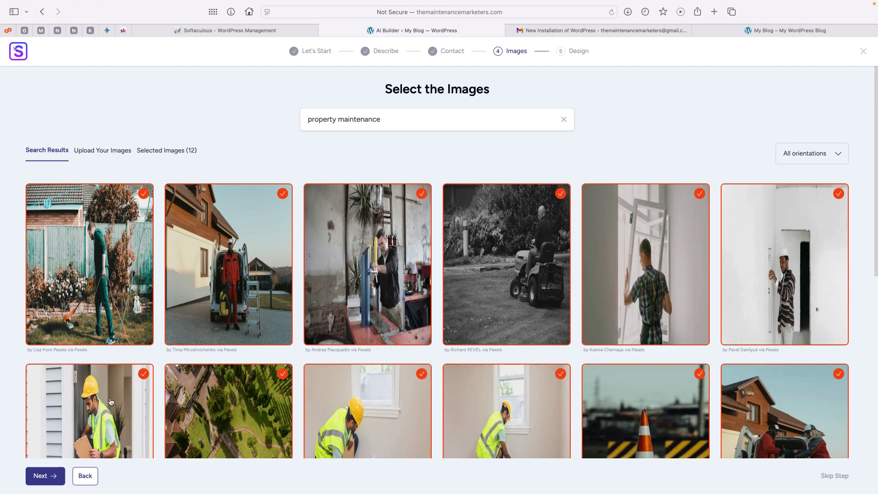
Continue to Choose the Design and open the Block Editor page builder dropdown
{"action": "left_click", "coordinate": [52, 476]}
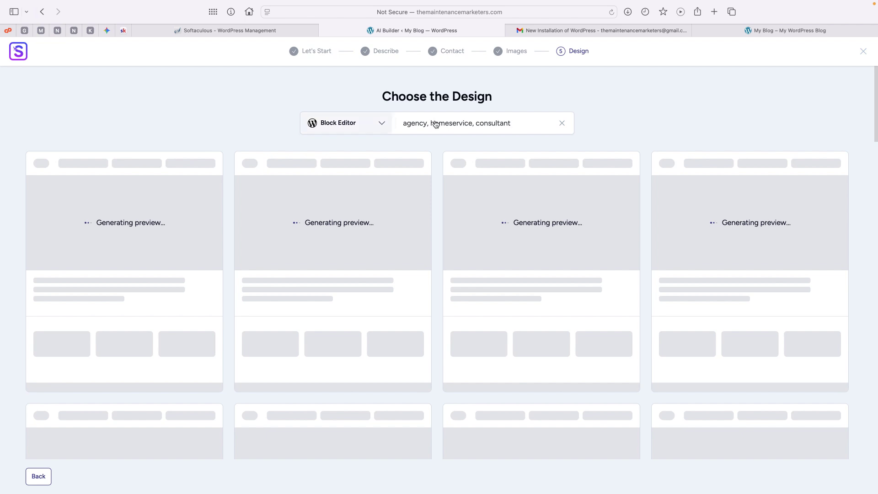
{"action": "left_click", "coordinate": [483, 124]}
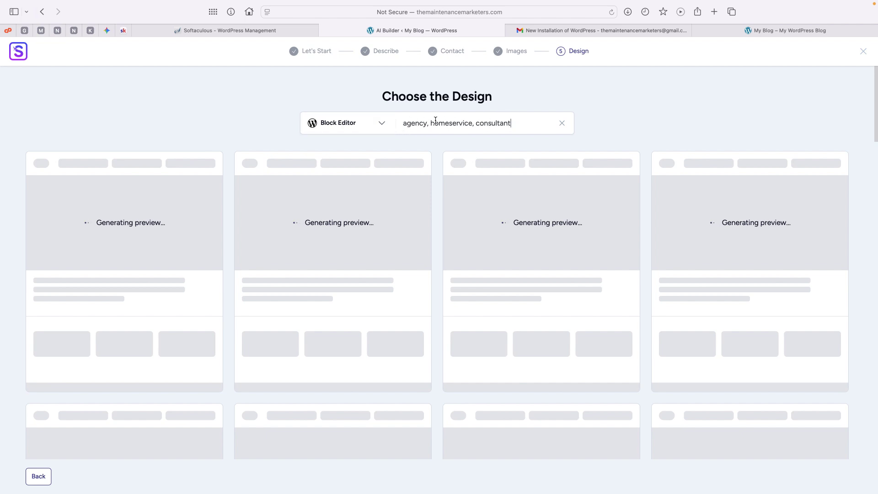
{"action": "left_click_drag", "start_coordinate": [411, 122], "coordinate": [507, 122]}
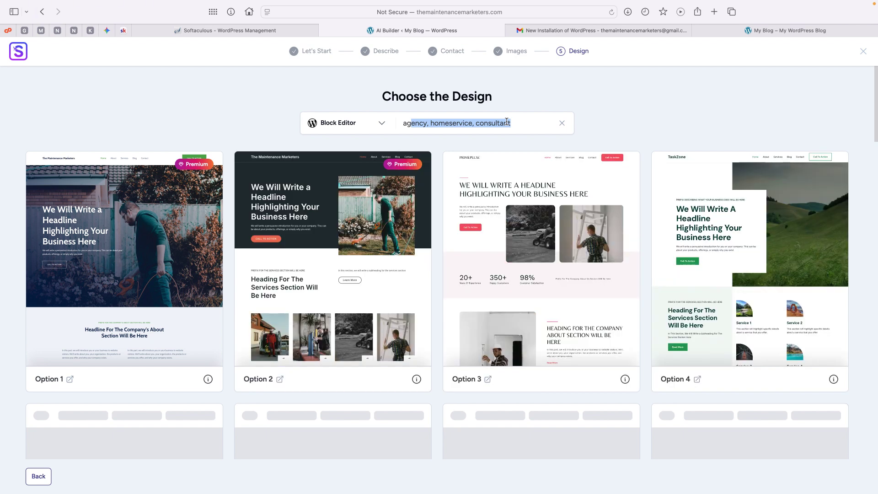
{"action": "left_click", "coordinate": [381, 125]}
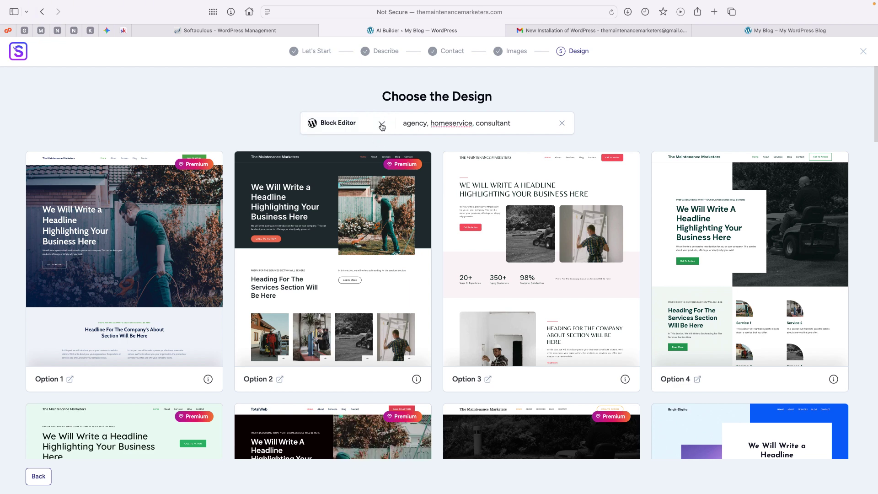
{"action": "left_click", "coordinate": [382, 127]}
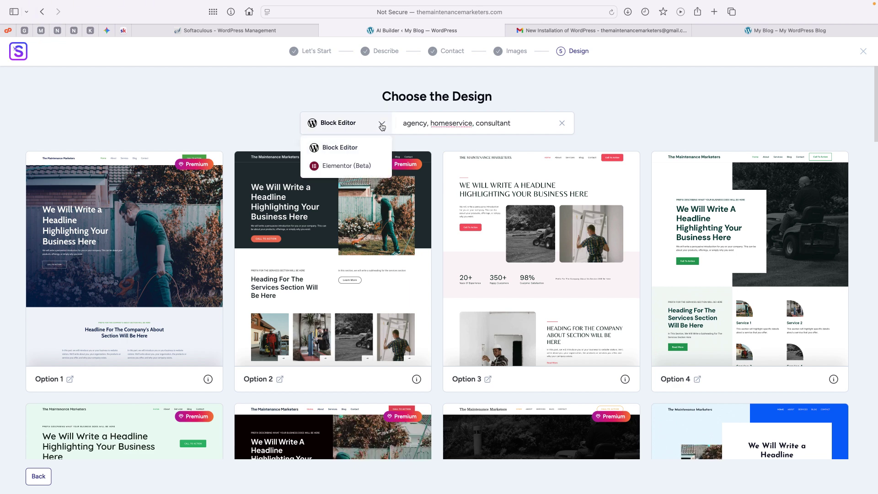
Switch the templates to Elementor (Beta) and scroll through the generated design Options 1–8
{"action": "left_click", "coordinate": [346, 166]}
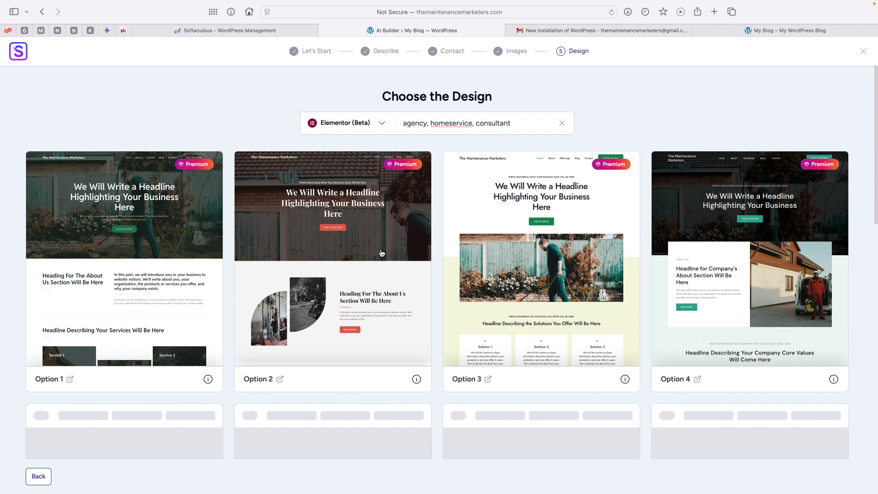
{"action": "scroll", "coordinate": [381, 253], "scroll_direction": "down", "scroll_amount": 5}
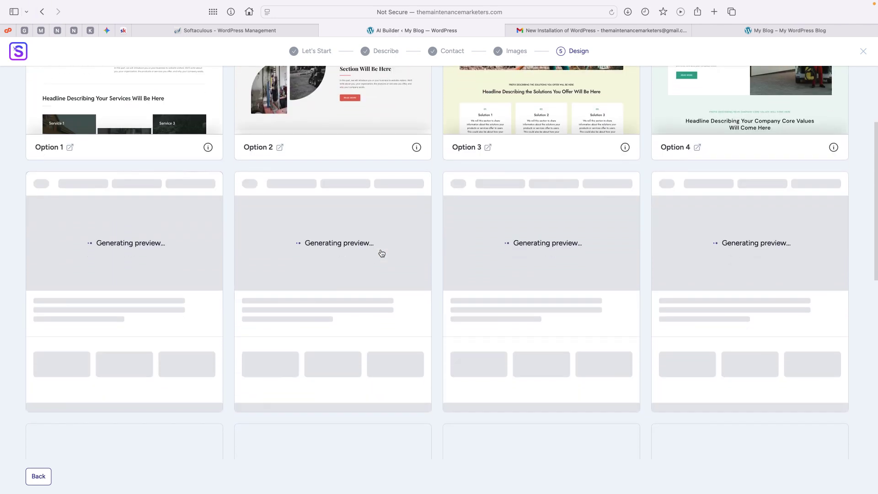
{"action": "scroll", "coordinate": [381, 253], "scroll_direction": "down", "scroll_amount": 1}
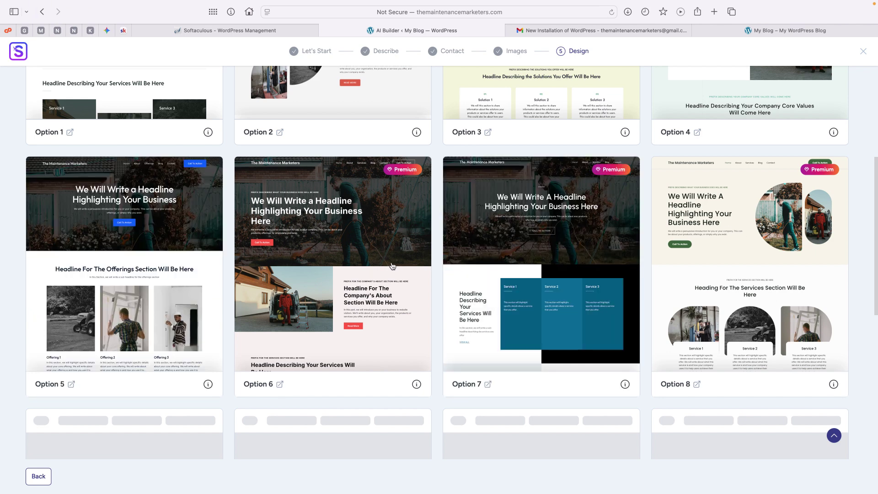
{"action": "scroll", "coordinate": [392, 266], "scroll_direction": "down", "scroll_amount": 2}
{"action": "scroll", "coordinate": [392, 266], "scroll_direction": "down", "scroll_amount": 5}
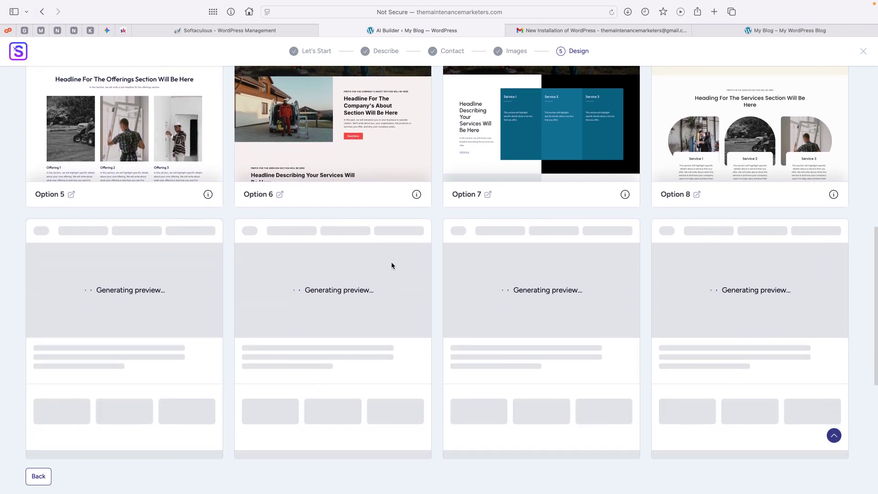
{"action": "scroll", "coordinate": [390, 262], "scroll_direction": "up", "scroll_amount": 5}
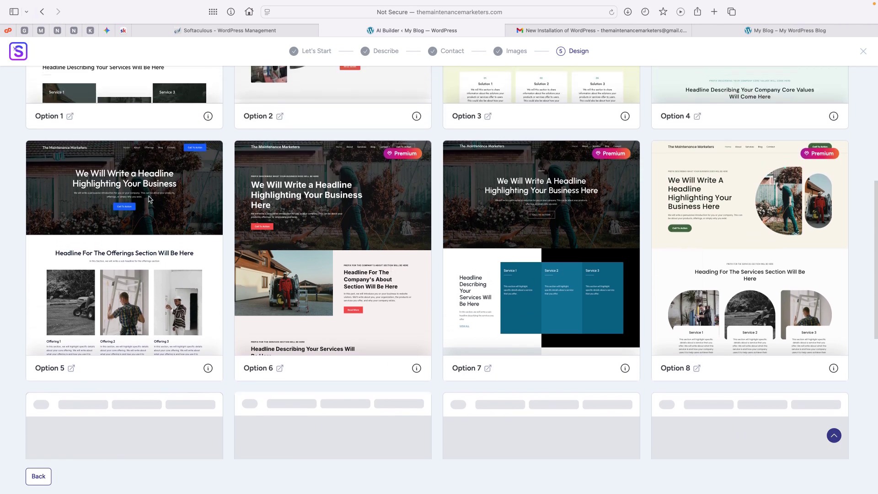
Pick design Option 5 and upload the Maintenance Marketers logo PNG as its site logo
{"action": "left_click", "coordinate": [135, 221]}
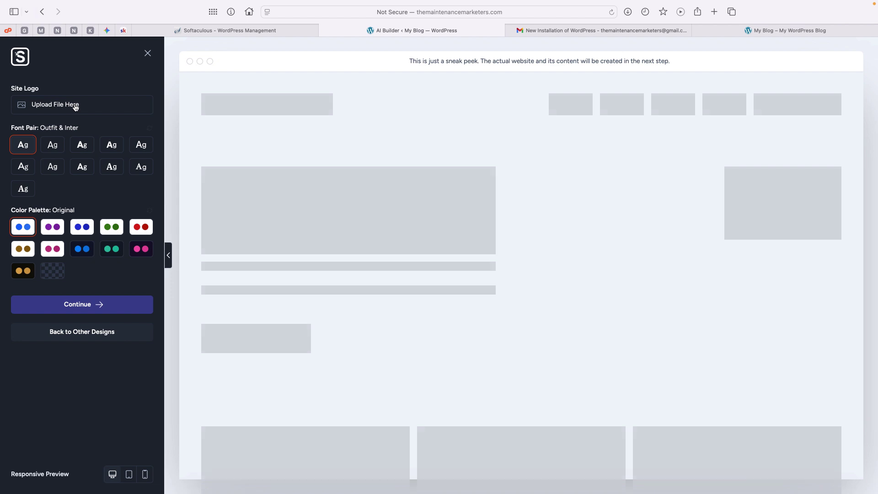
{"action": "left_click", "coordinate": [75, 105]}
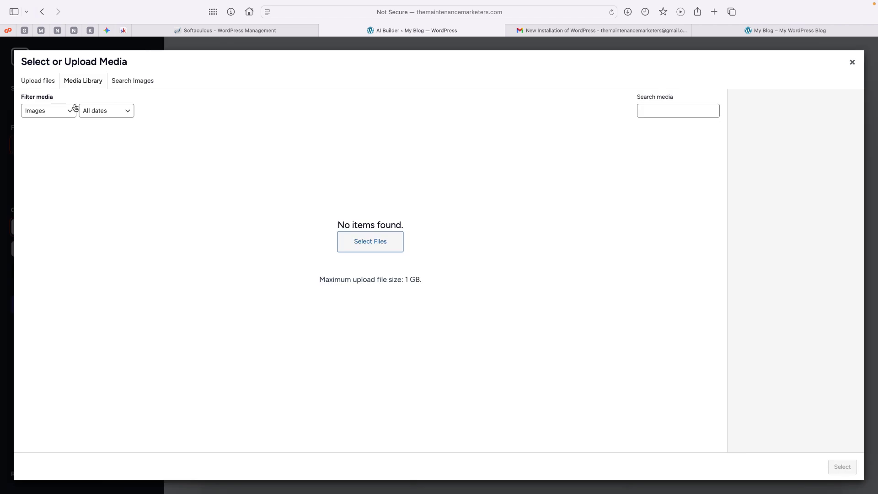
{"action": "left_click", "coordinate": [40, 82]}
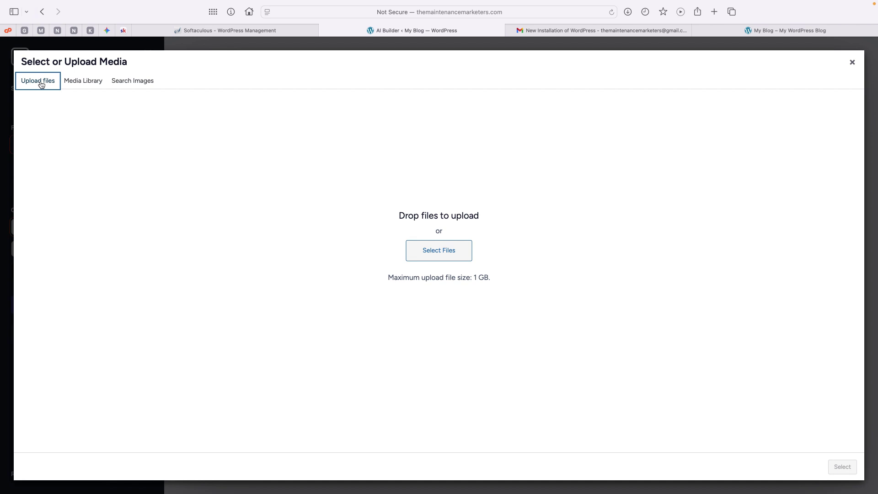
{"action": "left_click", "coordinate": [442, 252]}
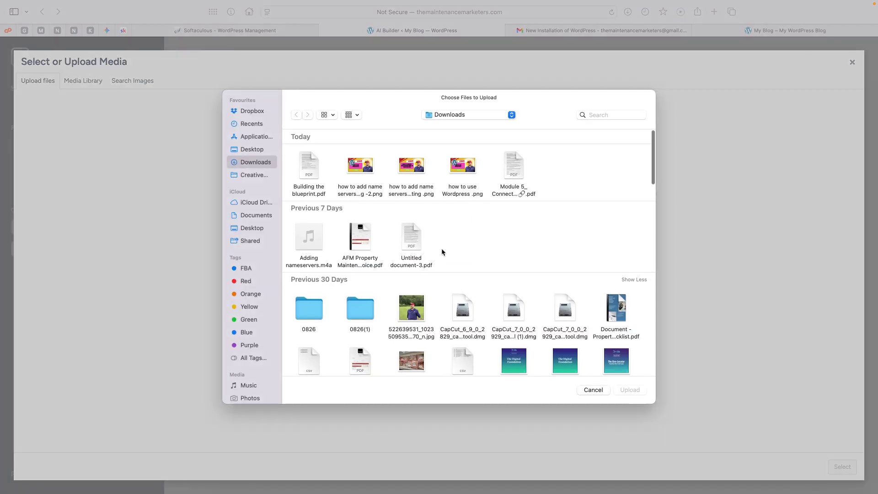
{"action": "scroll", "coordinate": [352, 279], "scroll_direction": "down", "scroll_amount": 5}
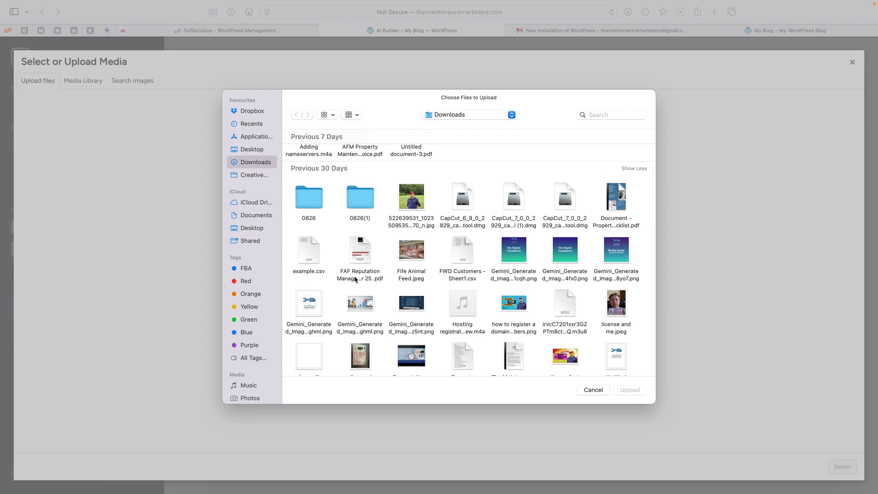
{"action": "double_click", "coordinate": [308, 304]}
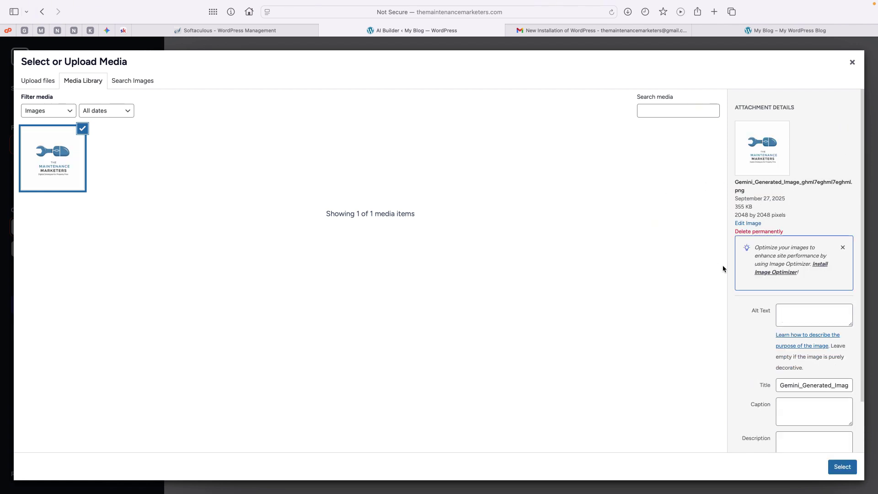
{"action": "scroll", "coordinate": [787, 297], "scroll_direction": "down", "scroll_amount": 3}
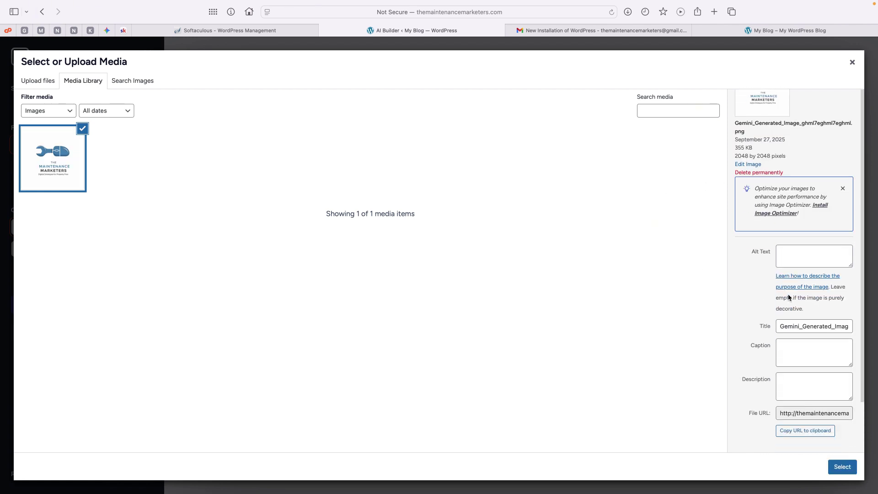
{"action": "left_click", "coordinate": [843, 467]}
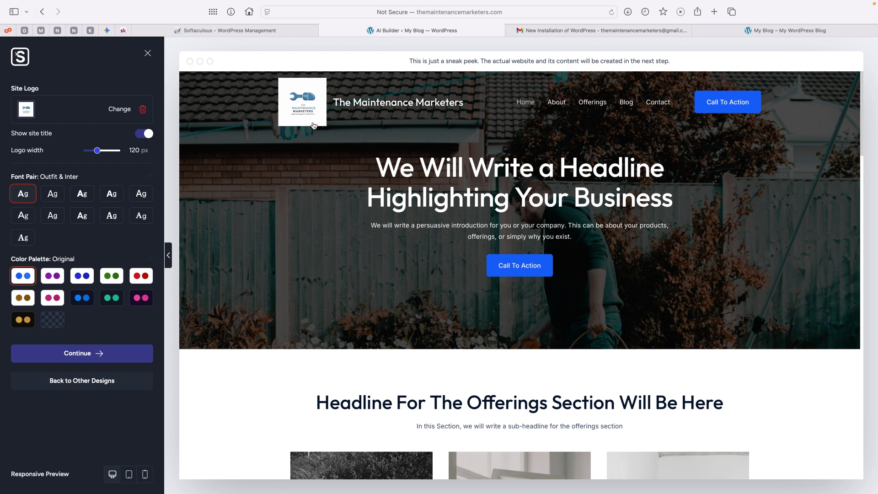
Widen the site logo to 166 px and set the font pair to Inter & Poppins
{"action": "left_click", "coordinate": [103, 152]}
{"action": "left_click_drag", "start_coordinate": [103, 152], "coordinate": [106, 153]}
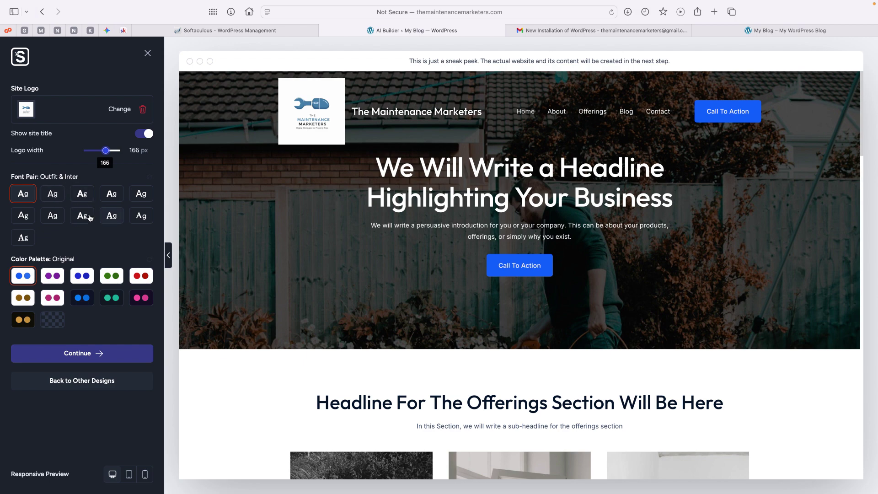
{"action": "left_click", "coordinate": [110, 217]}
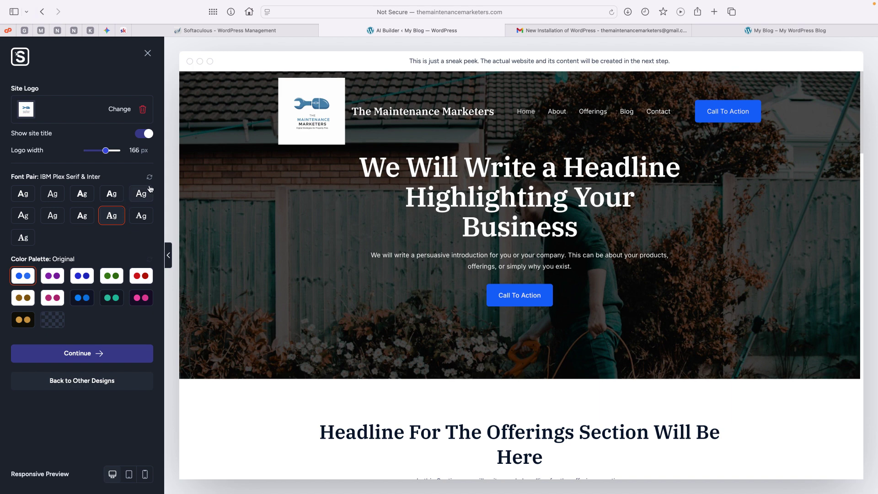
{"action": "left_click", "coordinate": [135, 200]}
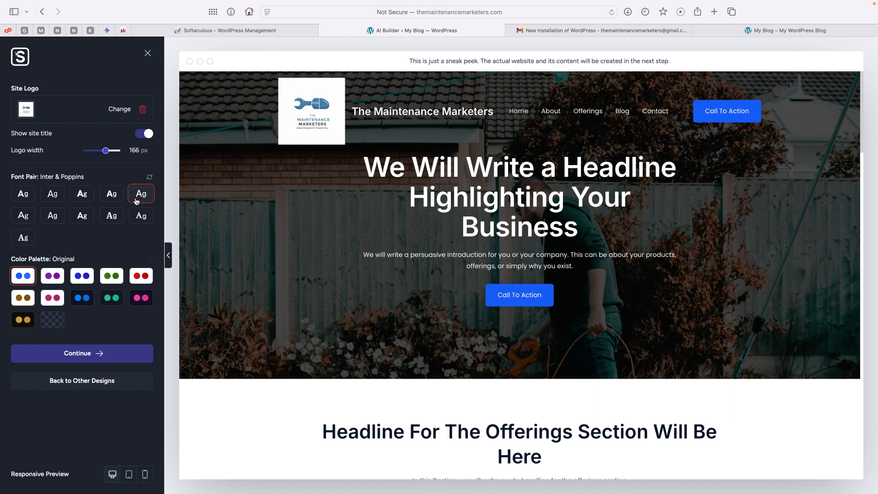
Scroll through the preview and apply the dark Style 7 colour palette
{"action": "scroll", "coordinate": [505, 224], "scroll_direction": "down", "scroll_amount": 5}
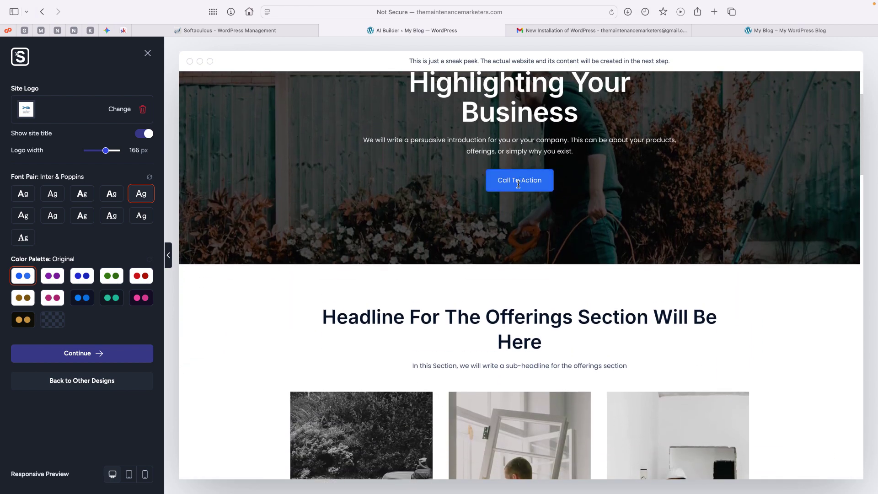
{"action": "scroll", "coordinate": [518, 184], "scroll_direction": "down", "scroll_amount": 5}
{"action": "scroll", "coordinate": [517, 184], "scroll_direction": "down", "scroll_amount": 10}
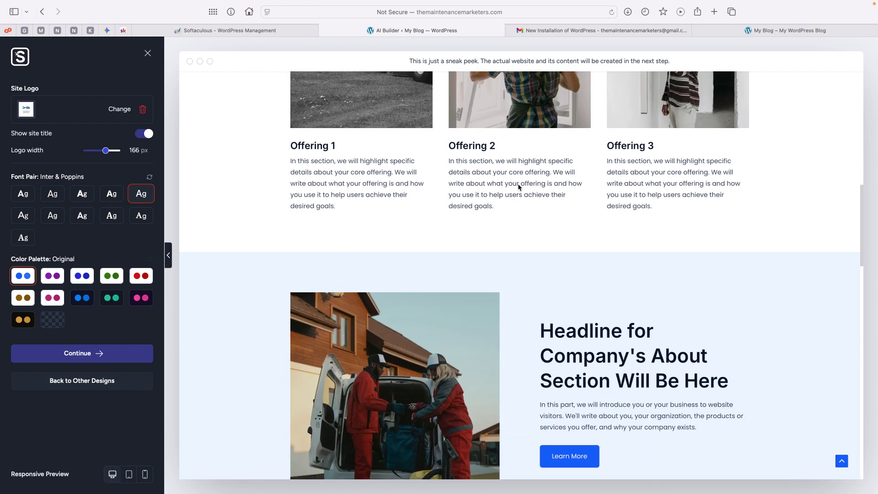
{"action": "scroll", "coordinate": [517, 187], "scroll_direction": "down", "scroll_amount": 3}
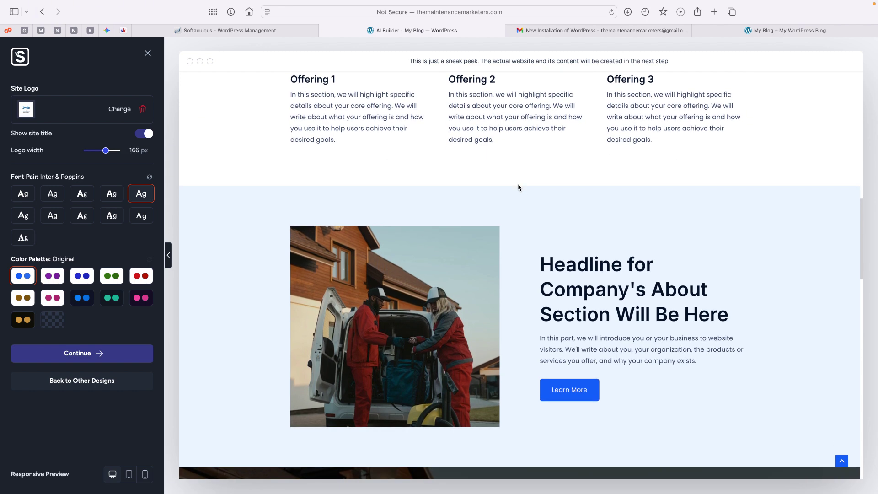
{"action": "scroll", "coordinate": [518, 187], "scroll_direction": "down", "scroll_amount": 1}
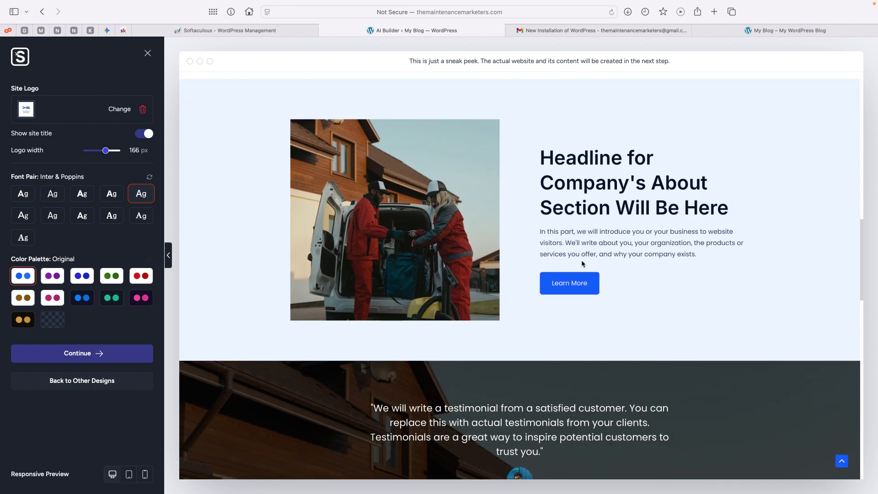
{"action": "scroll", "coordinate": [471, 305], "scroll_direction": "down", "scroll_amount": 7}
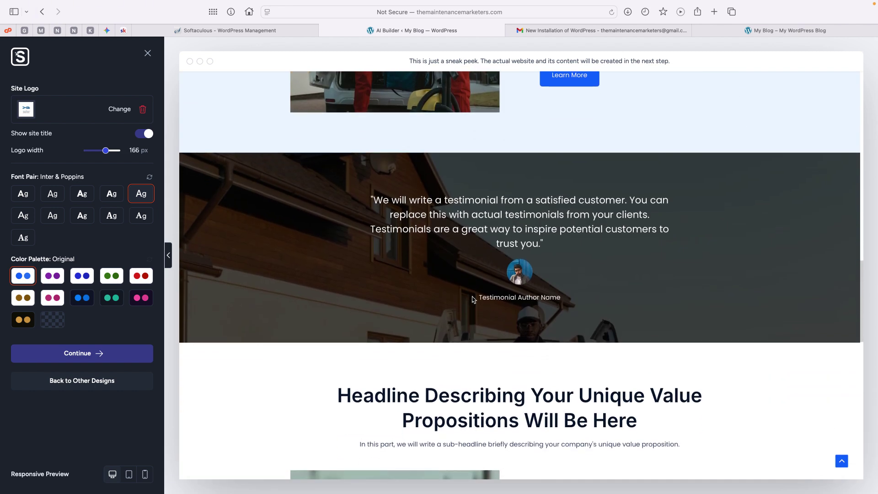
{"action": "scroll", "coordinate": [507, 325], "scroll_direction": "down", "scroll_amount": 4}
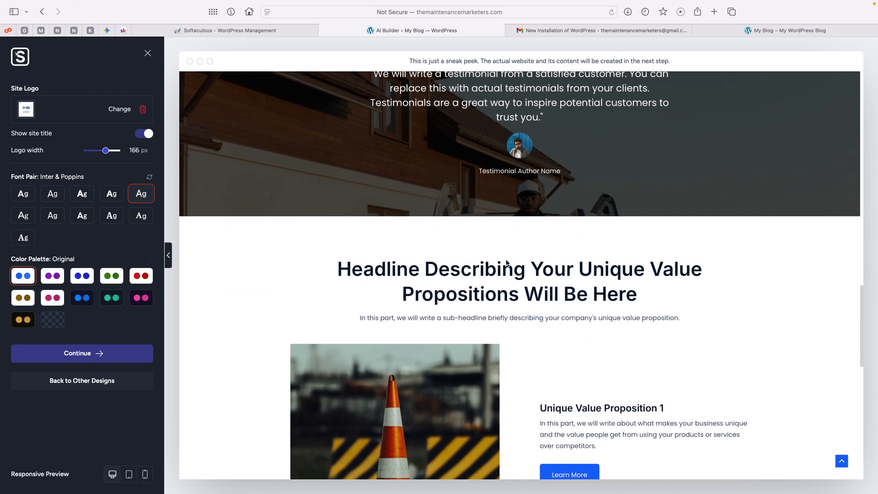
{"action": "scroll", "coordinate": [500, 304], "scroll_direction": "up", "scroll_amount": 15}
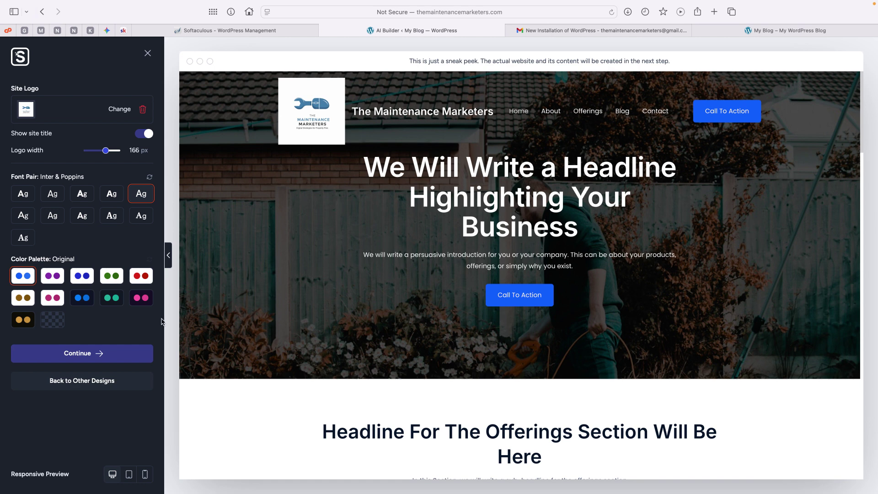
{"action": "left_click", "coordinate": [82, 304]}
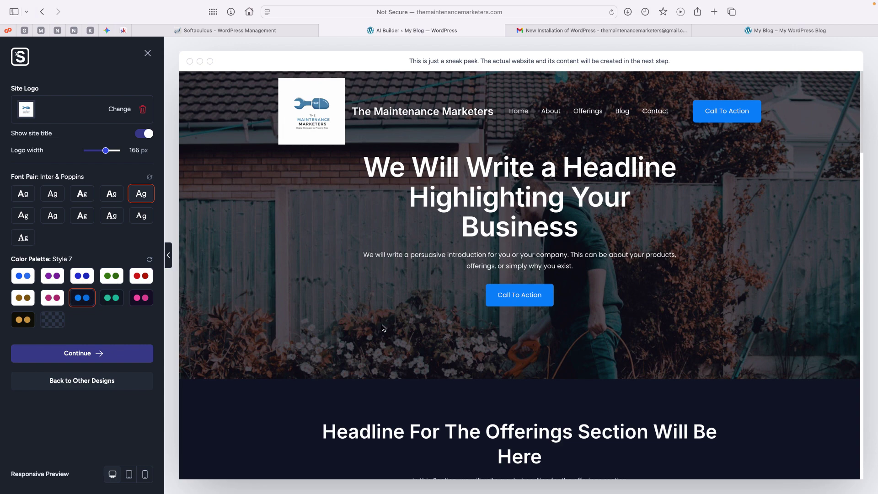
Compare the light Style 2 palette, then revert to the dark Style 7 palette
{"action": "scroll", "coordinate": [431, 314], "scroll_direction": "down", "scroll_amount": 5}
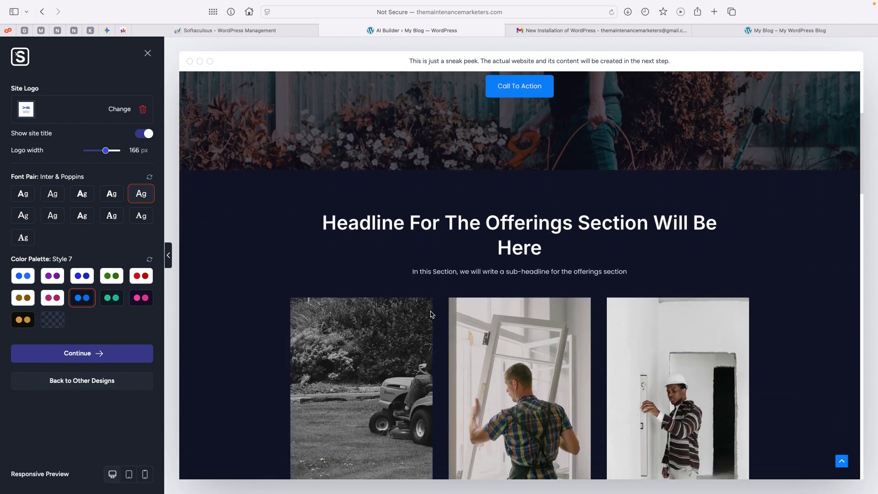
{"action": "scroll", "coordinate": [431, 314], "scroll_direction": "down", "scroll_amount": 8}
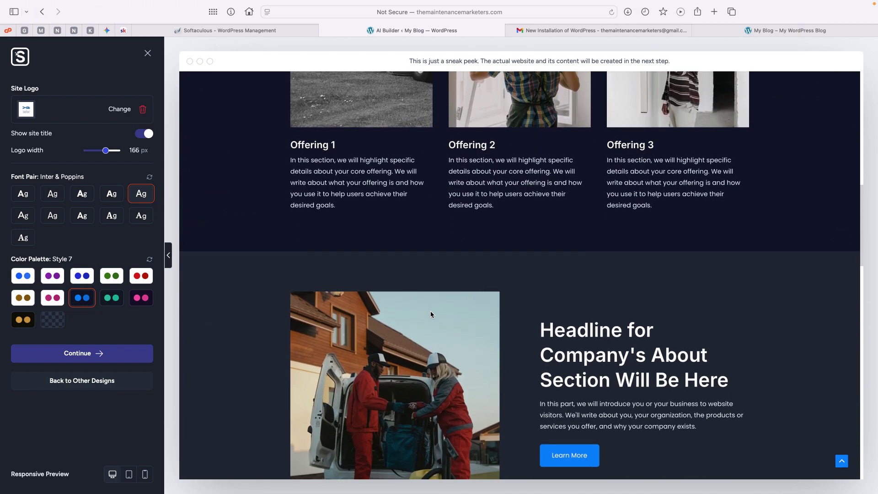
{"action": "scroll", "coordinate": [431, 314], "scroll_direction": "down", "scroll_amount": 4}
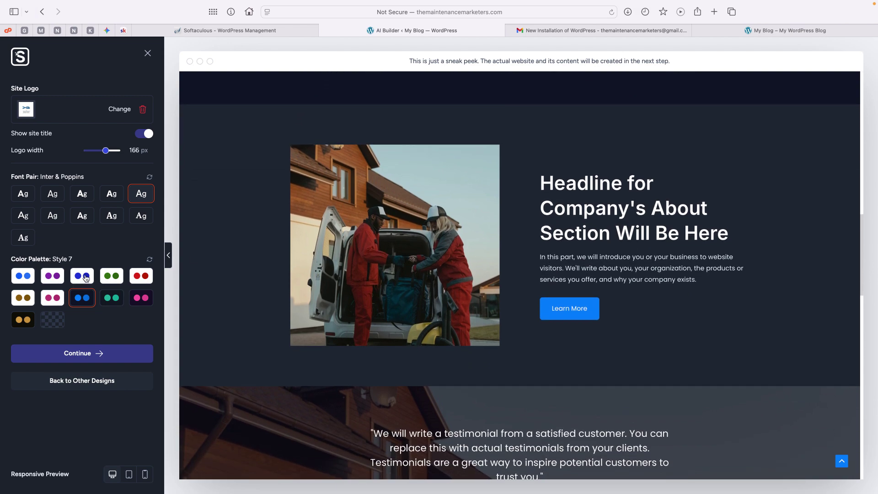
{"action": "left_click", "coordinate": [86, 278]}
{"action": "scroll", "coordinate": [433, 324], "scroll_direction": "up", "scroll_amount": 10}
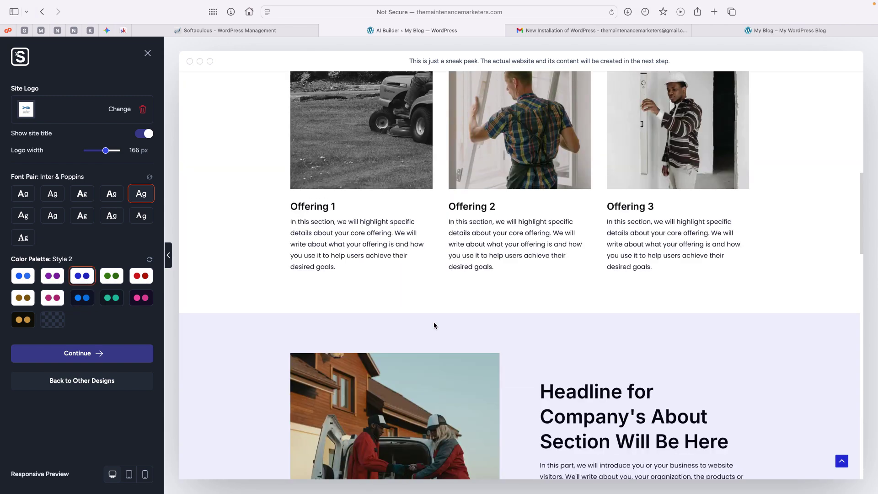
{"action": "scroll", "coordinate": [433, 324], "scroll_direction": "down", "scroll_amount": 10}
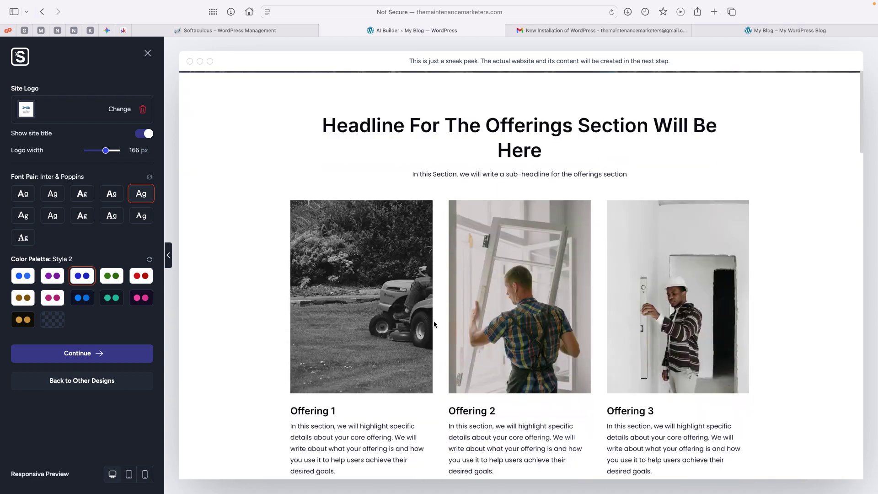
{"action": "scroll", "coordinate": [433, 324], "scroll_direction": "down", "scroll_amount": 12}
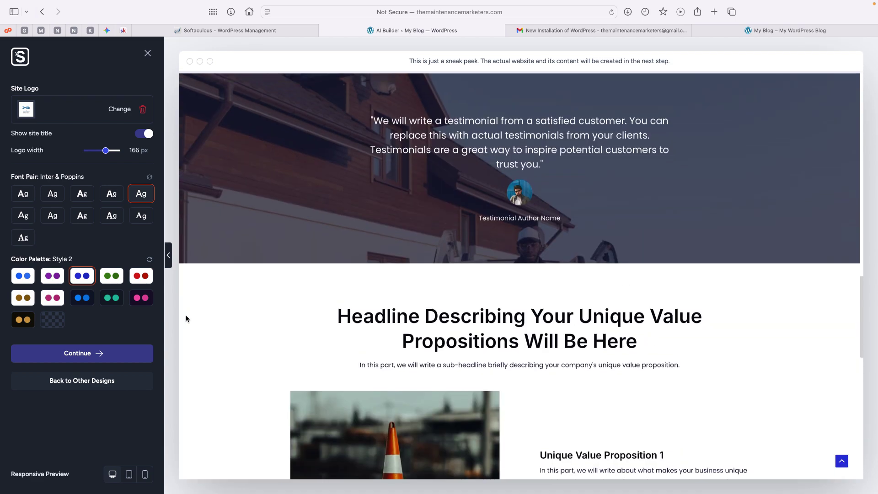
{"action": "left_click", "coordinate": [77, 299]}
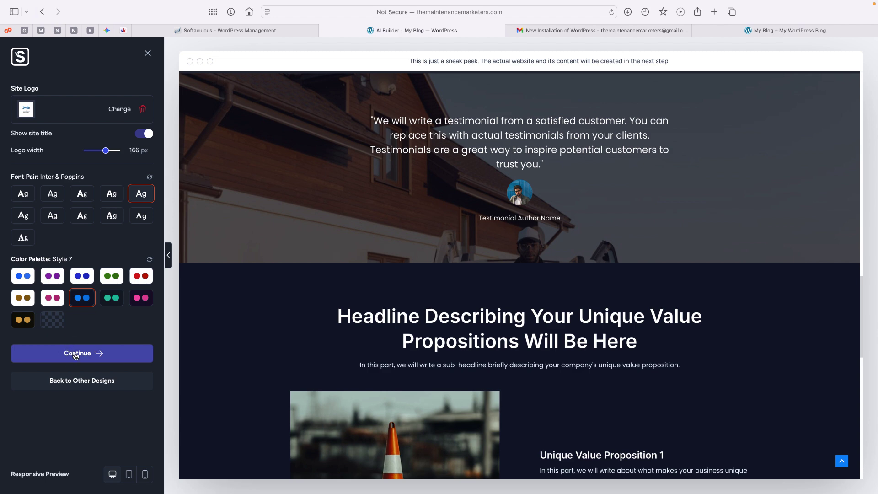
Add Appointment & Bookings and Free Live Chat features, then start building the site
{"action": "left_click", "coordinate": [75, 354]}
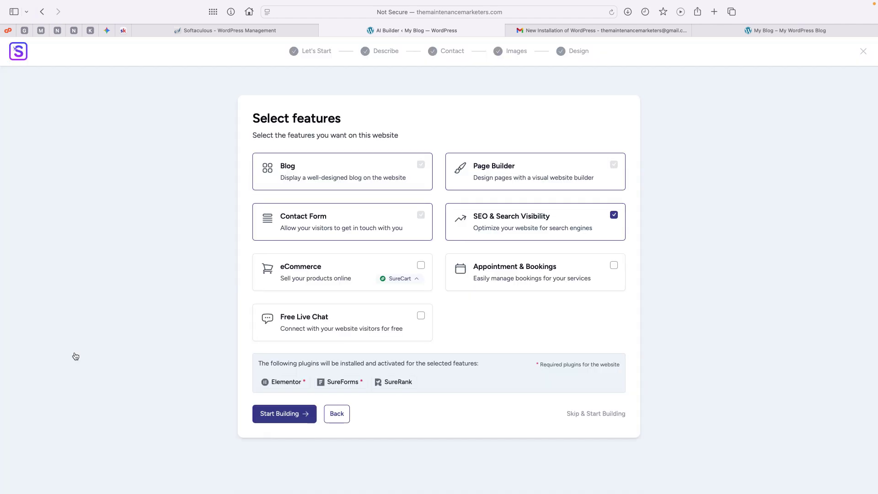
{"action": "left_click_drag", "start_coordinate": [257, 117], "coordinate": [349, 122]}
{"action": "left_click", "coordinate": [350, 122]}
{"action": "left_click", "coordinate": [536, 272]}
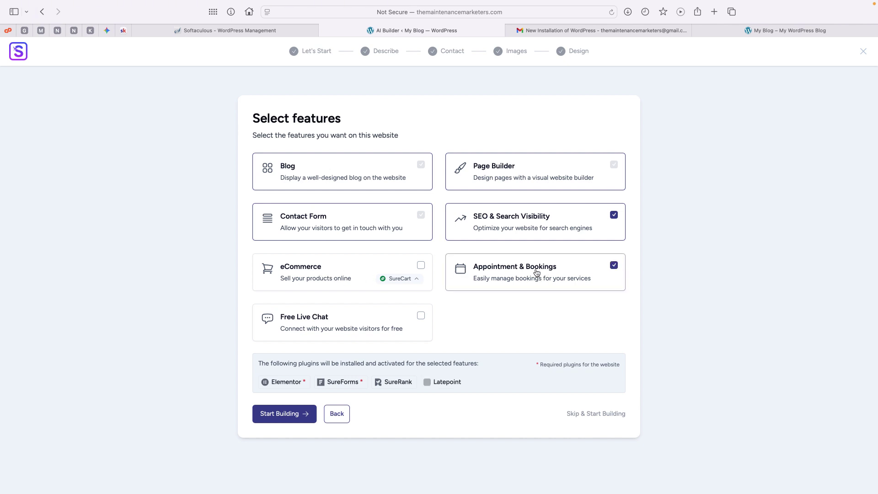
{"action": "left_click", "coordinate": [346, 328]}
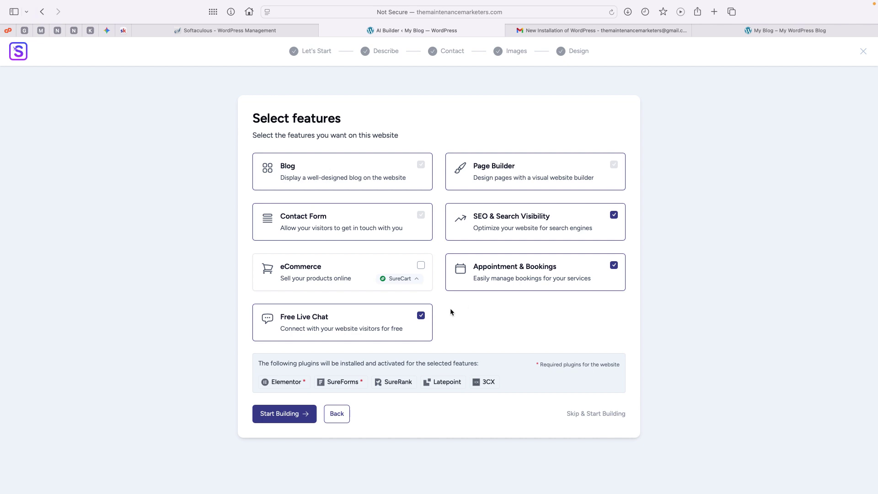
{"action": "scroll", "coordinate": [471, 308], "scroll_direction": "down", "scroll_amount": 1}
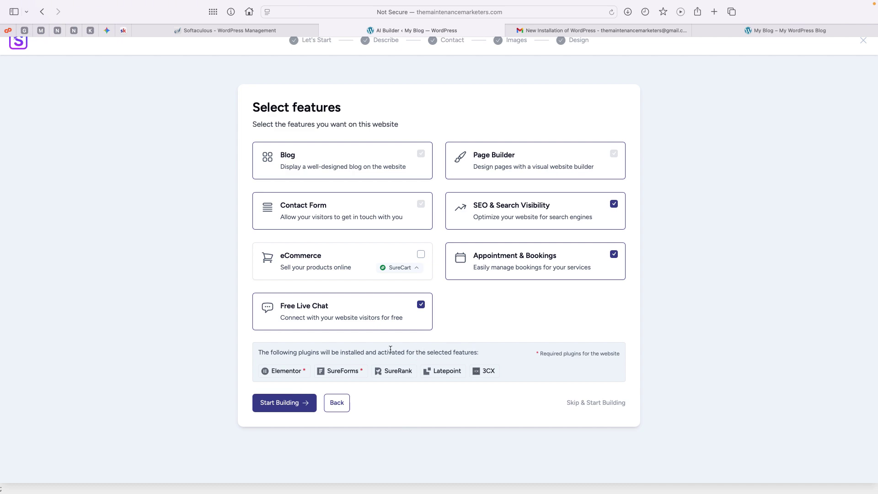
{"action": "left_click", "coordinate": [281, 407]}
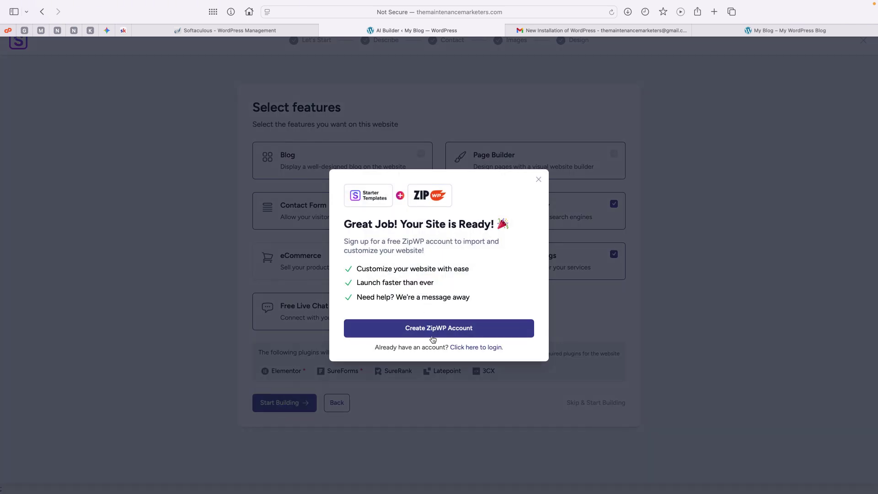
Log in to ZipWP, restart the build, and confirm spending one AI site credit
{"action": "left_click", "coordinate": [477, 347]}
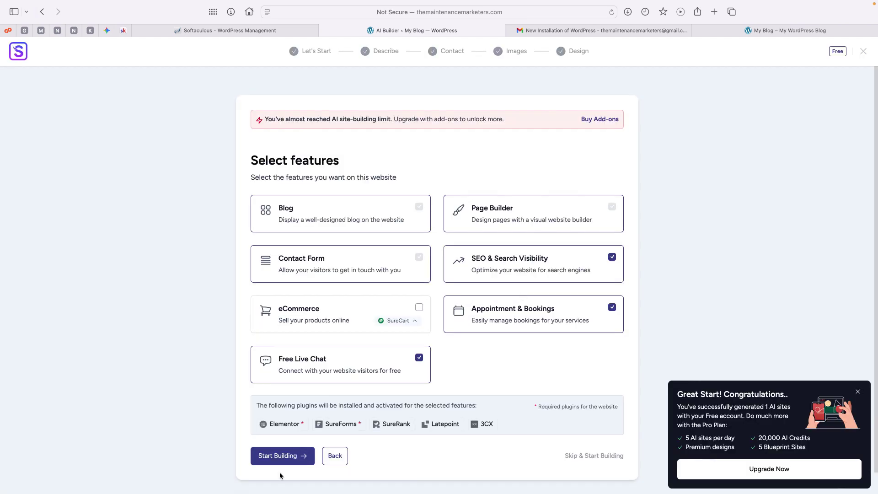
{"action": "left_click", "coordinate": [280, 457]}
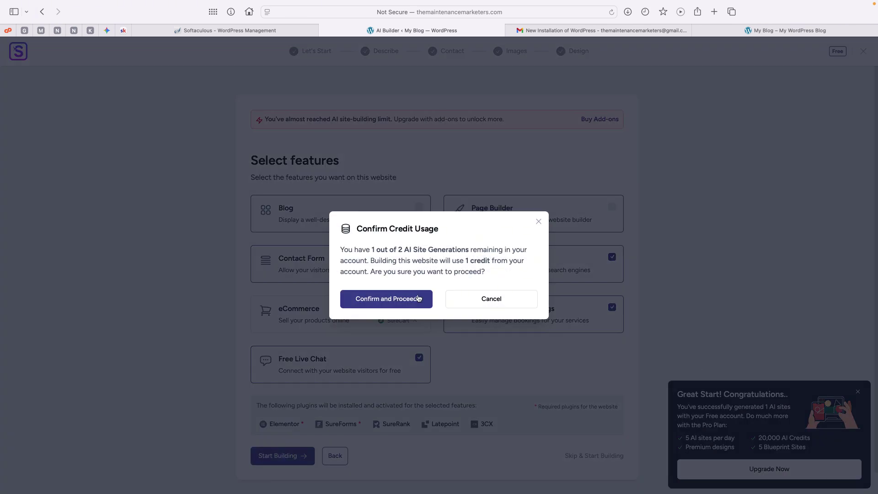
{"action": "left_click", "coordinate": [389, 302]}
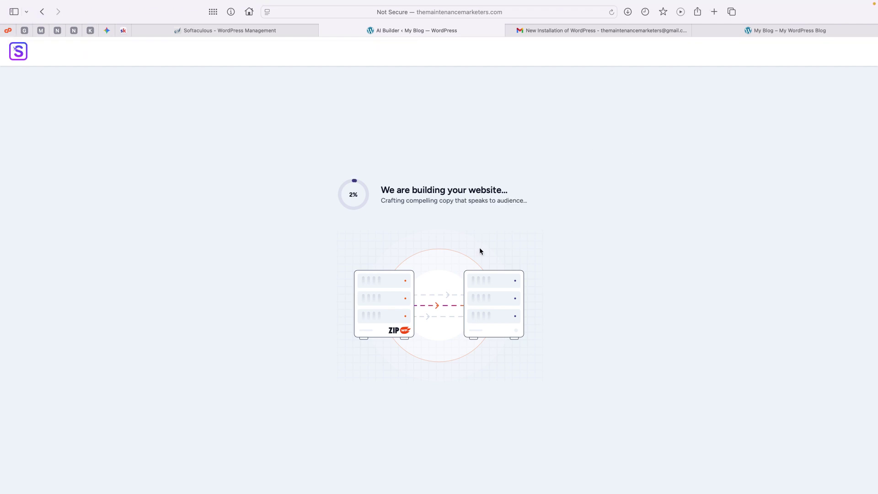
Let the AI build reach 100%, then view the live site's front page with its Hello world! post
{"action": "left_click_drag", "start_coordinate": [382, 189], "coordinate": [511, 195]}
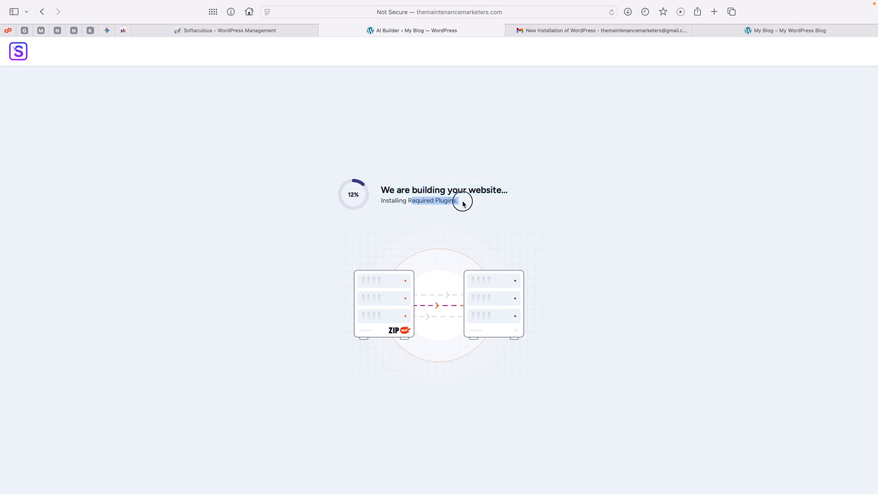
{"action": "left_click", "coordinate": [463, 204]}
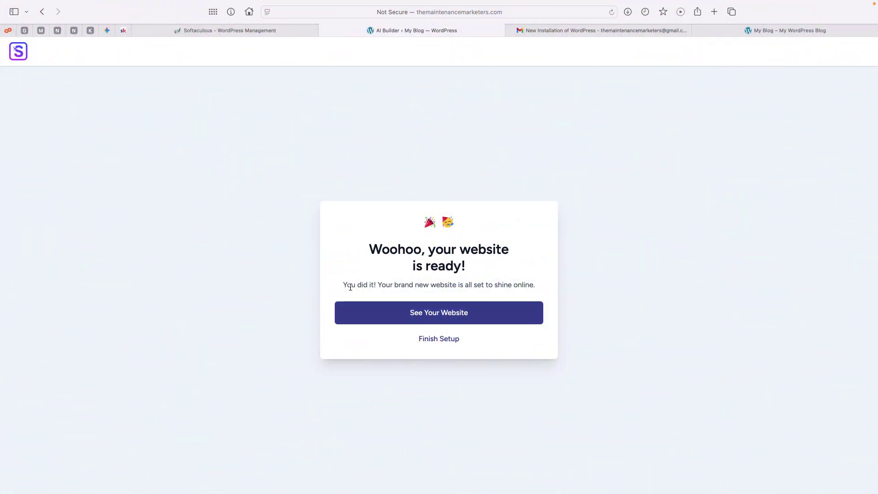
{"action": "left_click_drag", "start_coordinate": [351, 284], "coordinate": [491, 280]}
{"action": "left_click", "coordinate": [490, 280]}
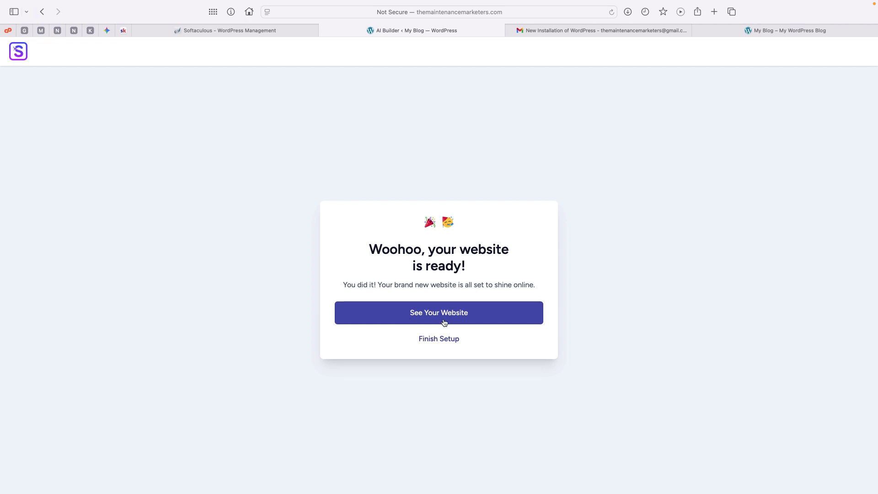
{"action": "left_click", "coordinate": [744, 31]}
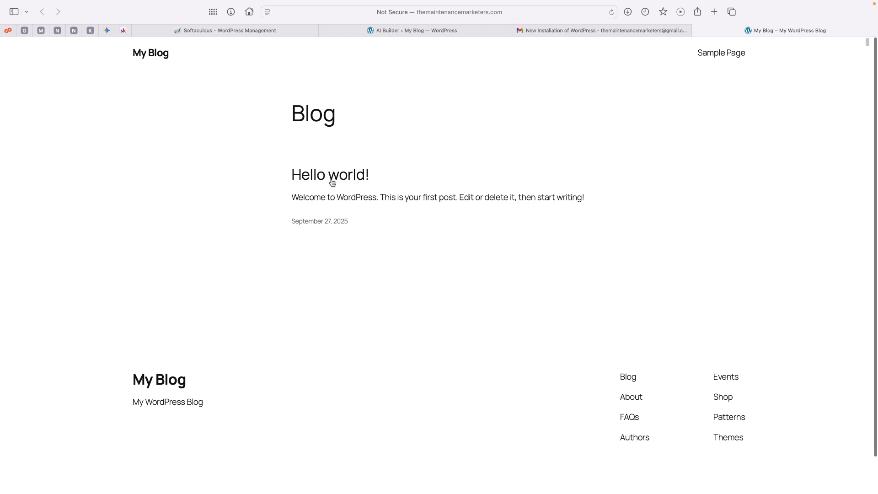
Reload the live site so the new Maintenance Marketers homepage design appears
{"action": "left_click", "coordinate": [612, 12]}
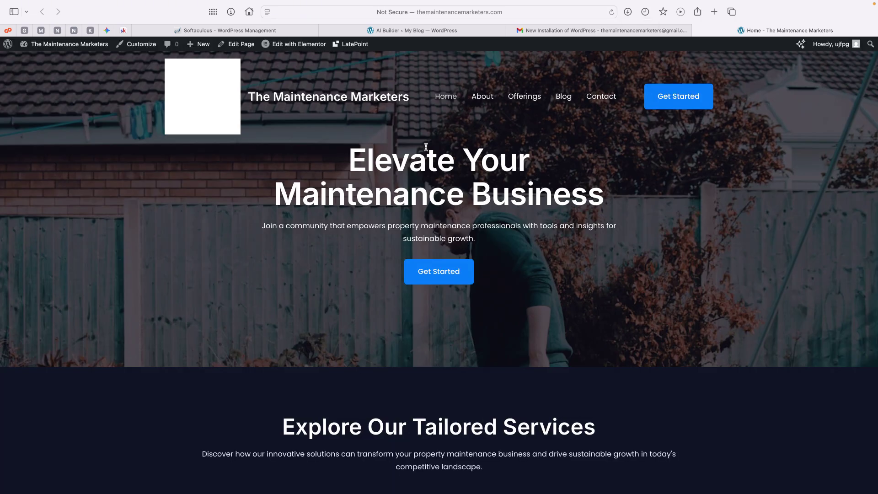
{"action": "scroll", "coordinate": [426, 147], "scroll_direction": "down", "scroll_amount": 5}
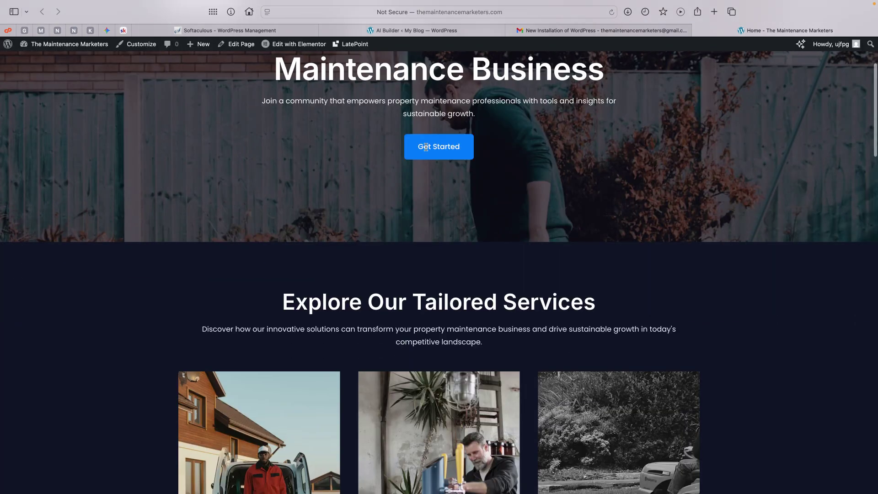
{"action": "scroll", "coordinate": [426, 146], "scroll_direction": "up", "scroll_amount": 5}
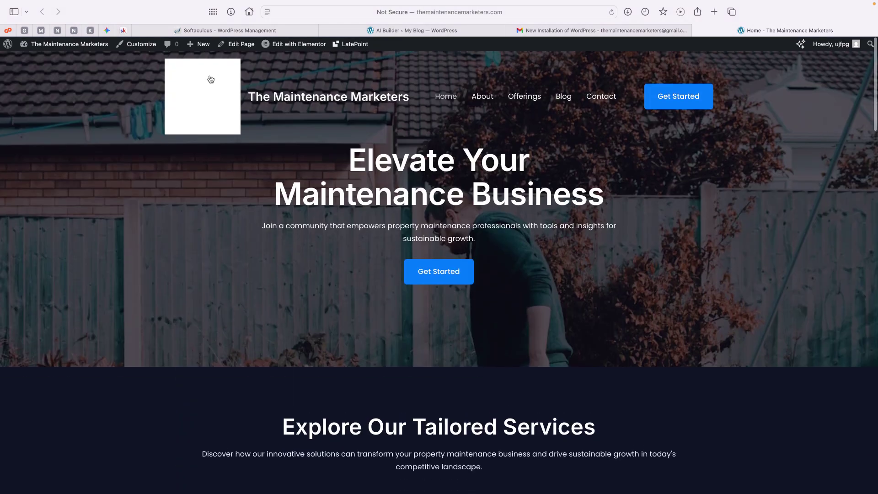
{"action": "left_click", "coordinate": [209, 104]}
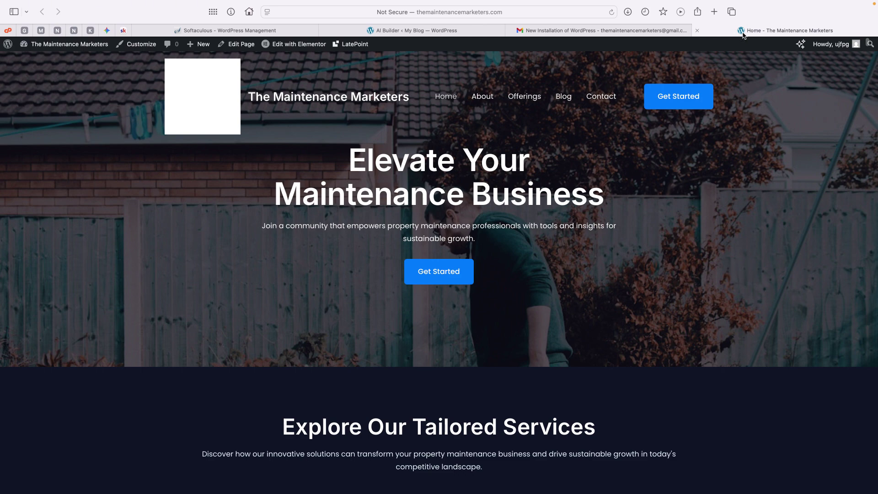
{"action": "scroll", "coordinate": [431, 149], "scroll_direction": "down", "scroll_amount": 5}
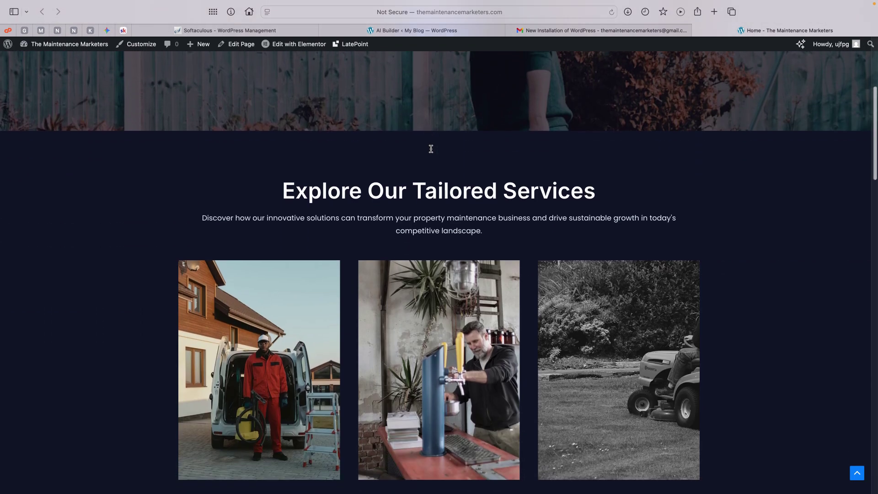
{"action": "scroll", "coordinate": [432, 152], "scroll_direction": "down", "scroll_amount": 10}
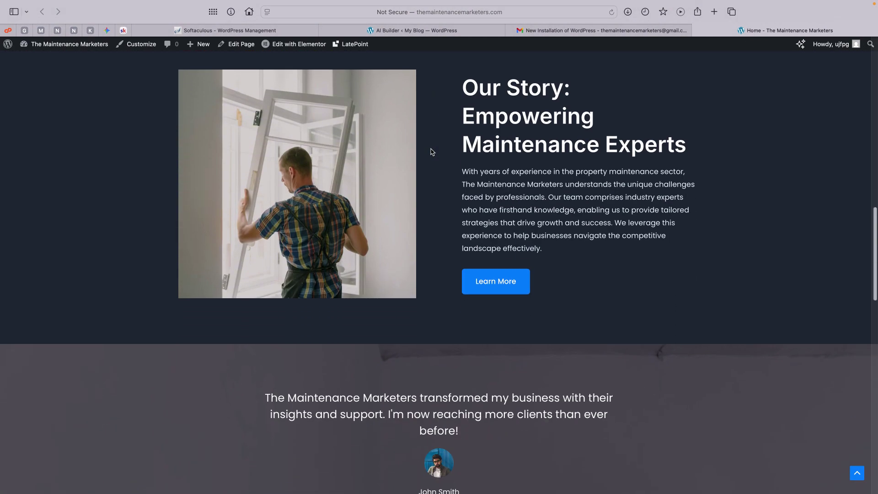
{"action": "scroll", "coordinate": [431, 151], "scroll_direction": "down", "scroll_amount": 1}
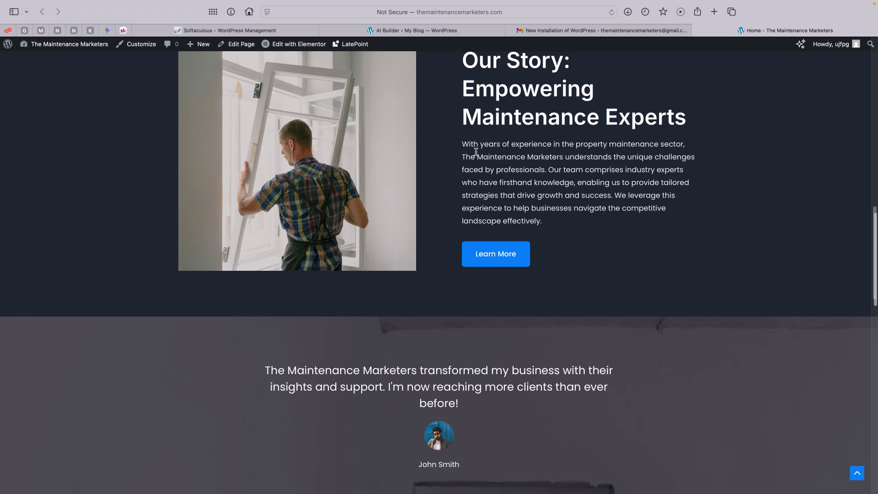
Read through the Our Story section down to the footer, then go back to the website-ready screen
{"action": "left_click_drag", "start_coordinate": [522, 161], "coordinate": [583, 172]}
{"action": "left_click", "coordinate": [583, 173]}
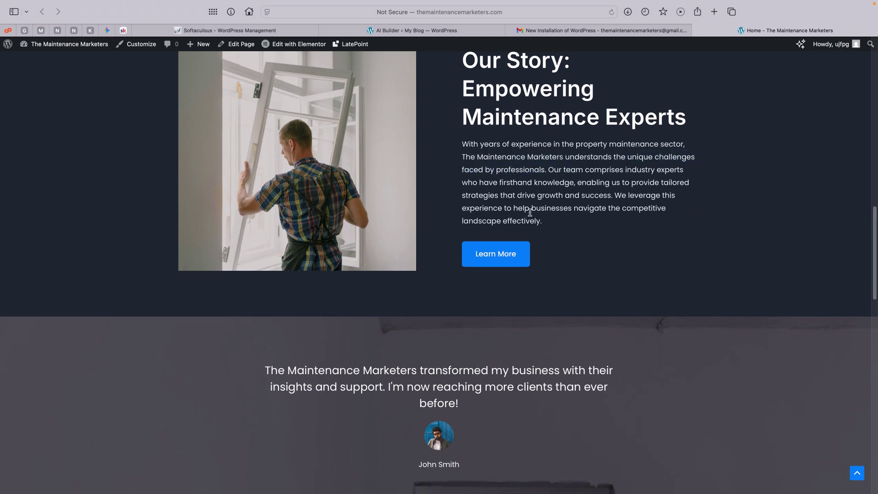
{"action": "scroll", "coordinate": [478, 217], "scroll_direction": "down", "scroll_amount": 8}
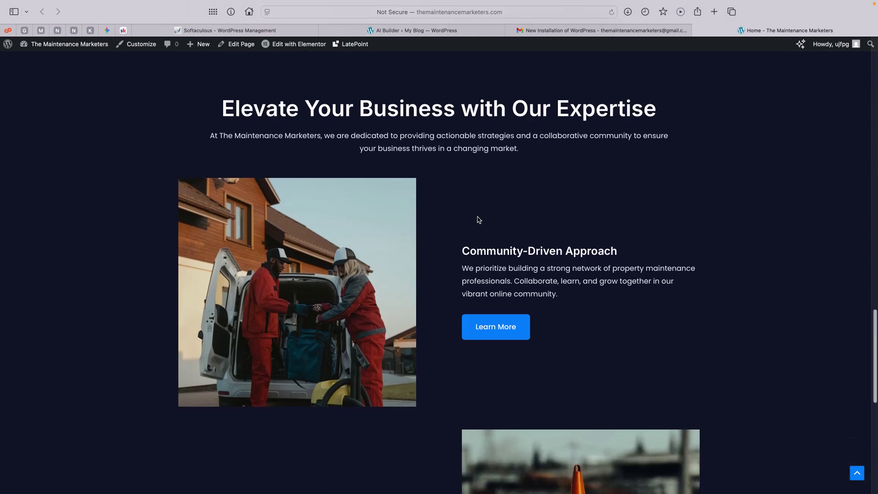
{"action": "scroll", "coordinate": [477, 220], "scroll_direction": "up", "scroll_amount": 1}
{"action": "scroll", "coordinate": [477, 219], "scroll_direction": "down", "scroll_amount": 4}
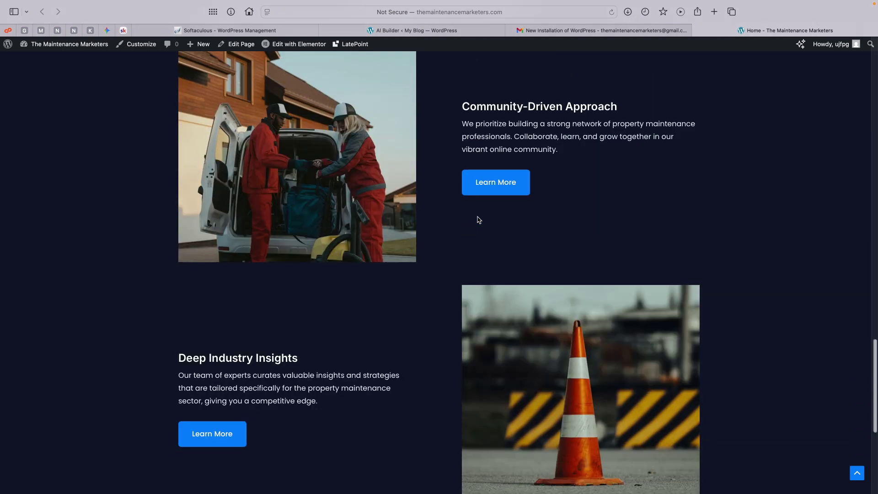
{"action": "scroll", "coordinate": [478, 230], "scroll_direction": "down", "scroll_amount": 5}
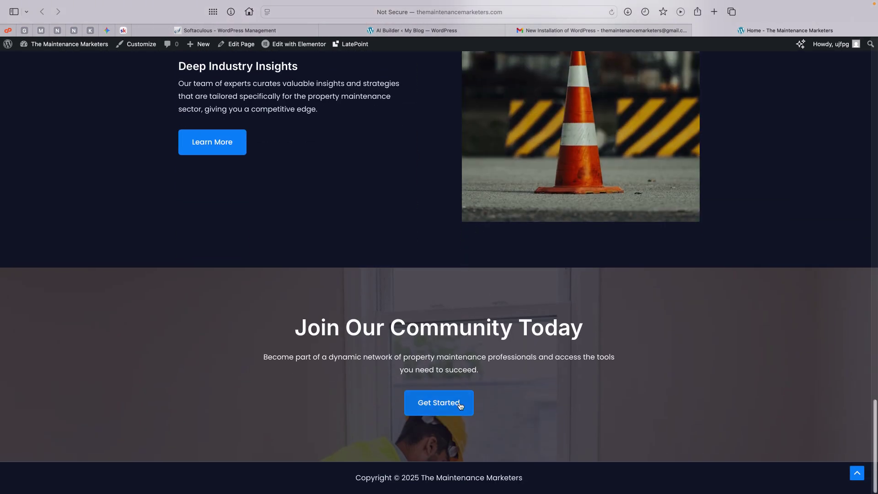
{"action": "scroll", "coordinate": [471, 427], "scroll_direction": "up", "scroll_amount": 20}
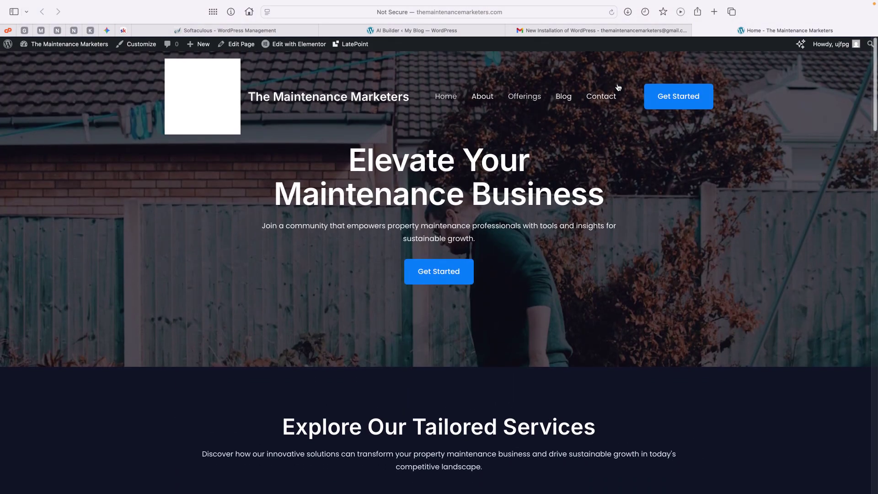
{"action": "left_click", "coordinate": [403, 31]}
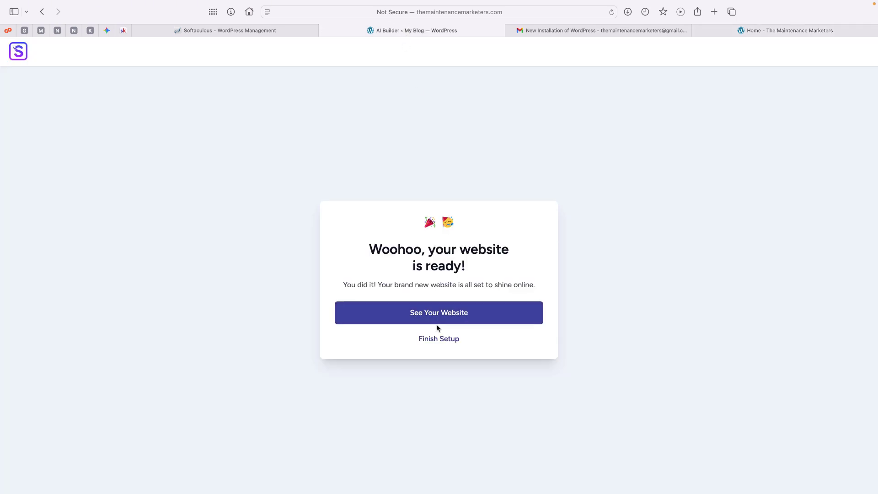
Continue to the Finish Setup checklist and mark Review Admin Email as complete
{"action": "left_click", "coordinate": [438, 339]}
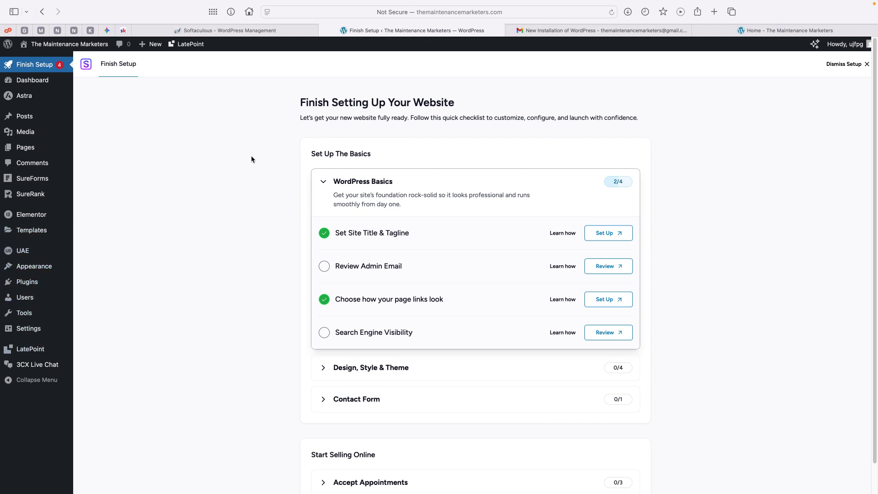
{"action": "left_click_drag", "start_coordinate": [301, 103], "coordinate": [526, 118]}
{"action": "left_click", "coordinate": [528, 111]}
{"action": "left_click", "coordinate": [326, 270]}
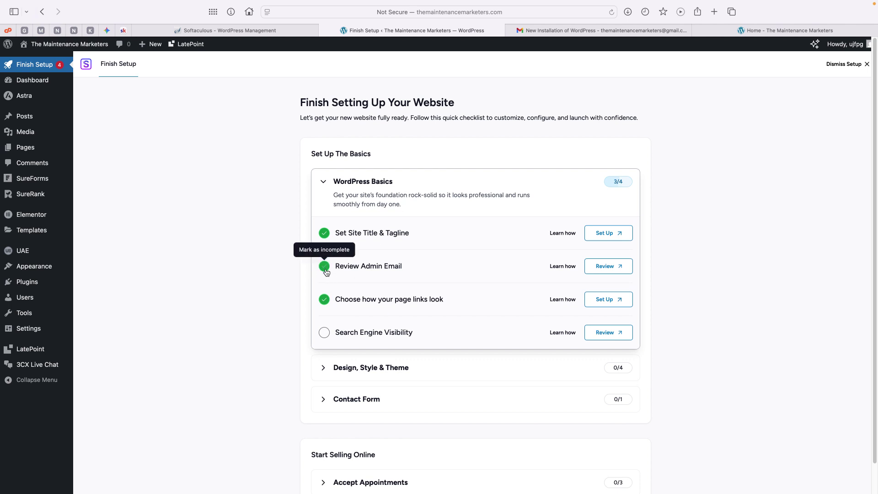
Check the administration email in General Settings, dismiss the SureForms popup, and return to the checklist
{"action": "left_click", "coordinate": [610, 274]}
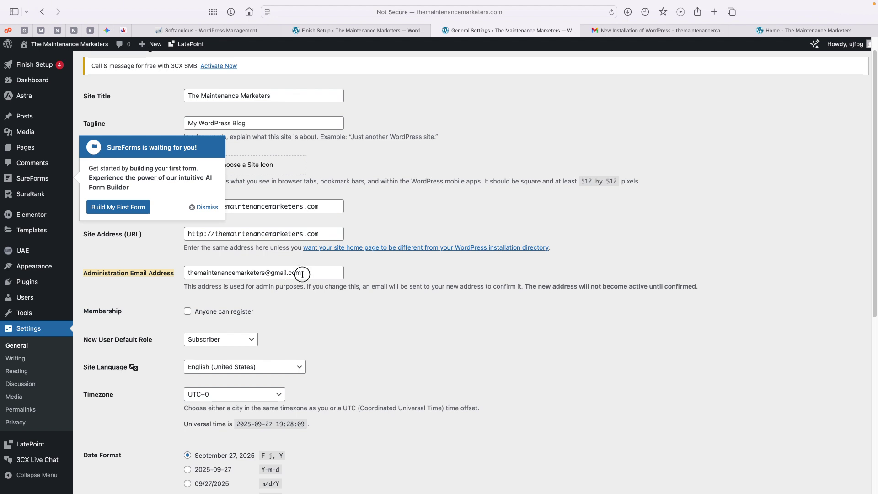
{"action": "left_click_drag", "start_coordinate": [329, 273], "coordinate": [170, 273]}
{"action": "key", "text": "Right"}
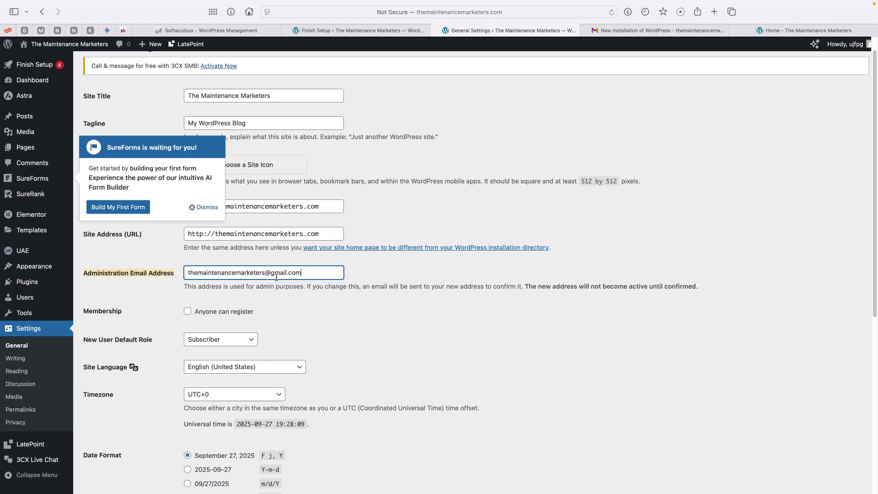
{"action": "left_click", "coordinate": [205, 208]}
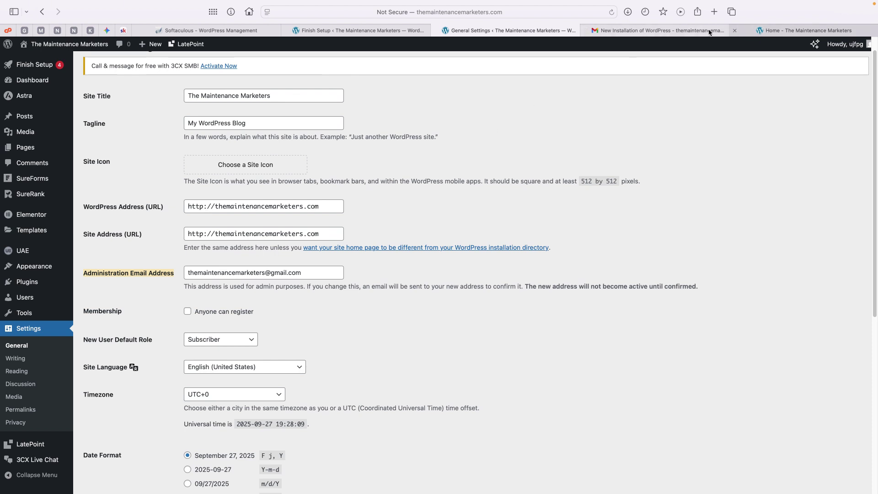
{"action": "left_click", "coordinate": [383, 35]}
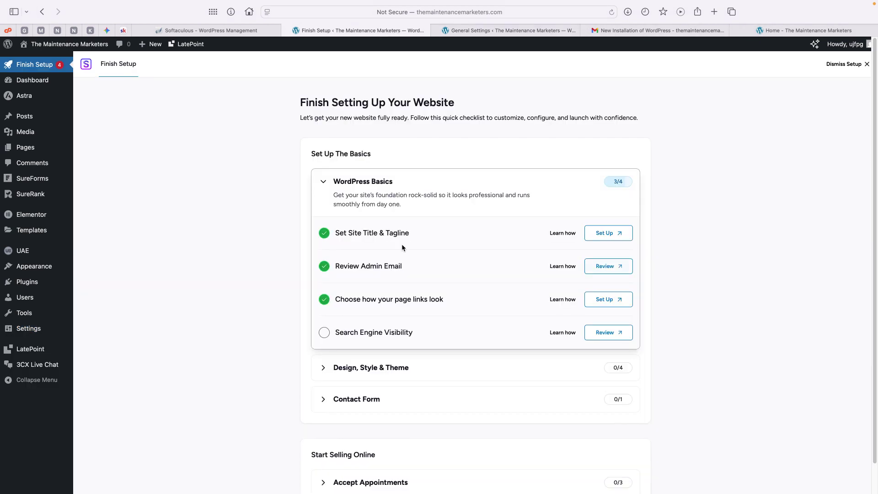
Save Reading Settings with search engines allowed, close the settings tabs, and tick Search Engine Visibility
{"action": "scroll", "coordinate": [435, 277], "scroll_direction": "down", "scroll_amount": 1}
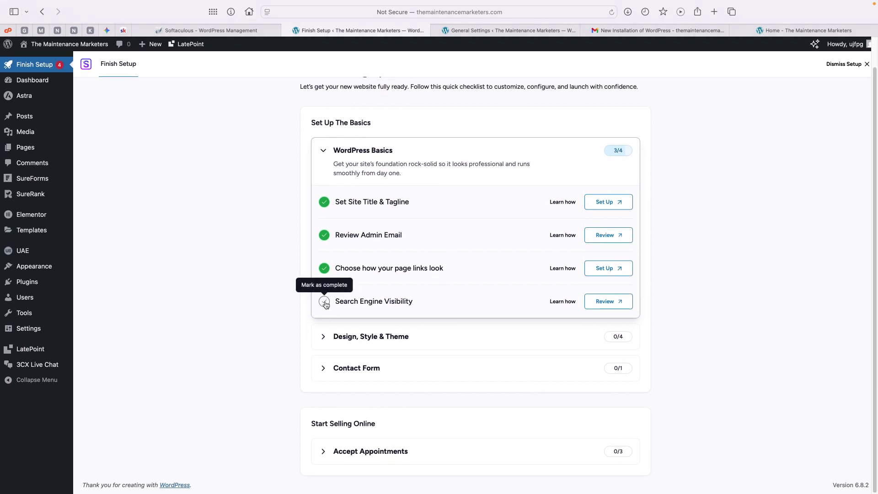
{"action": "left_click", "coordinate": [614, 301]}
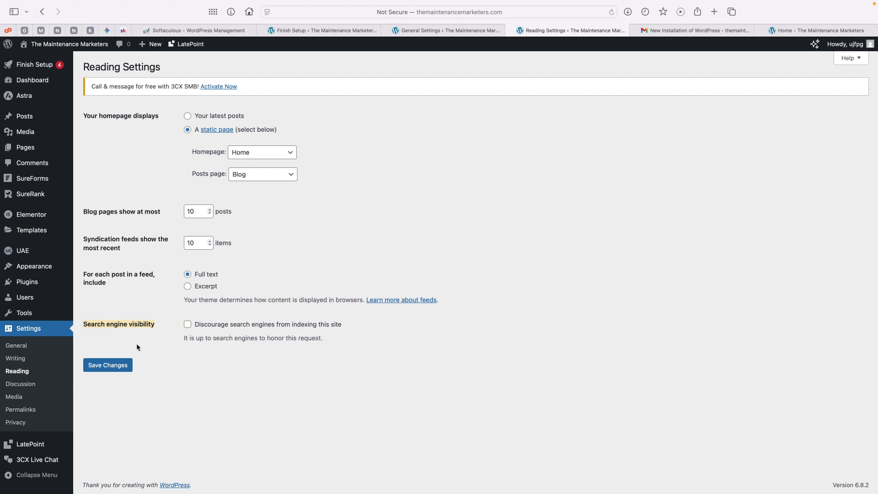
{"action": "left_click", "coordinate": [118, 365]}
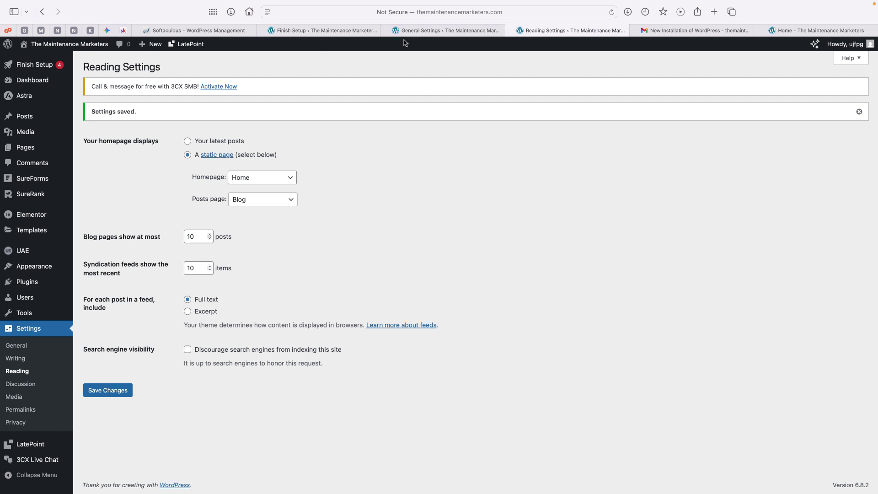
{"action": "left_click", "coordinate": [511, 30]}
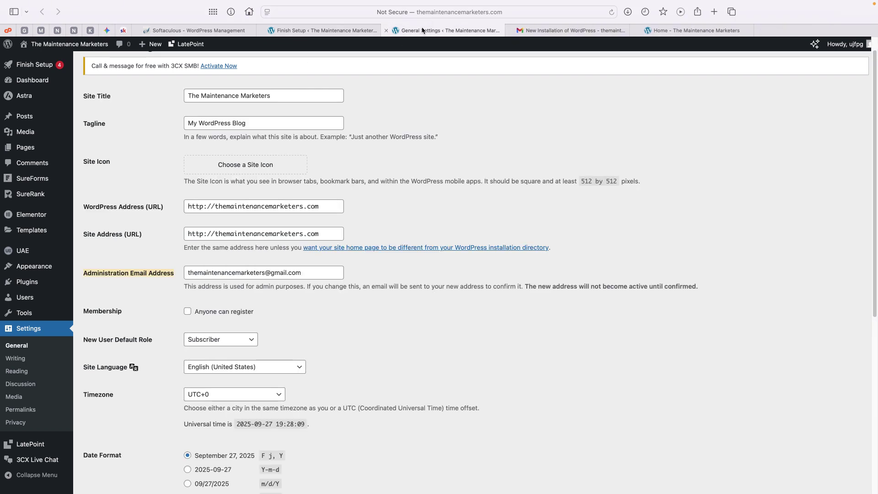
{"action": "left_click", "coordinate": [386, 30]}
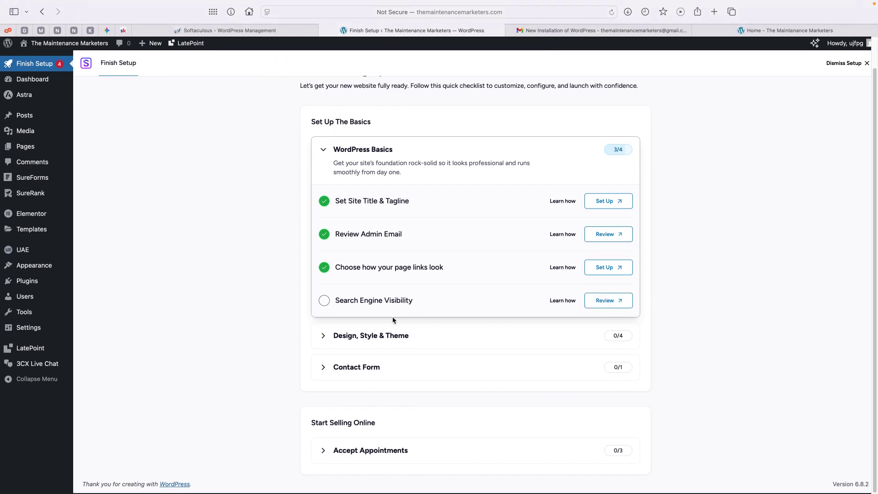
{"action": "left_click", "coordinate": [321, 304]}
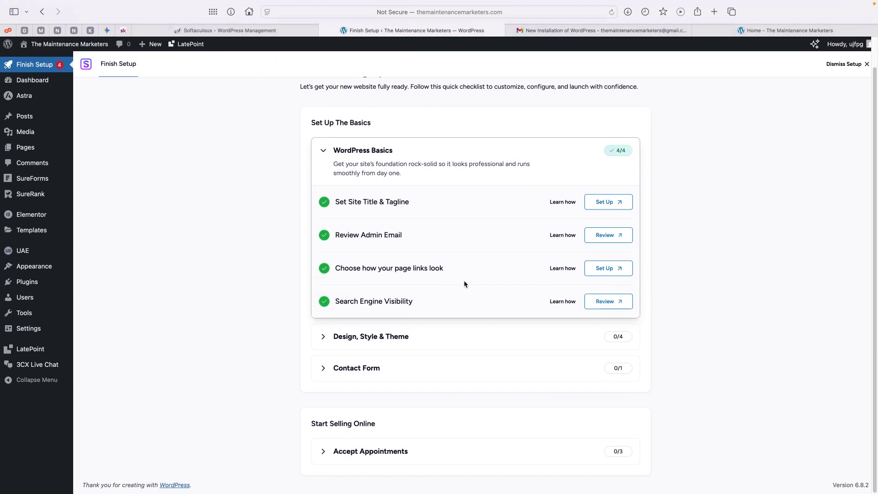
Expand the Design, Style & Theme tasks, then dismiss the checklist to reach the Dashboard
{"action": "left_click", "coordinate": [447, 337]}
{"action": "scroll", "coordinate": [435, 292], "scroll_direction": "down", "scroll_amount": 1}
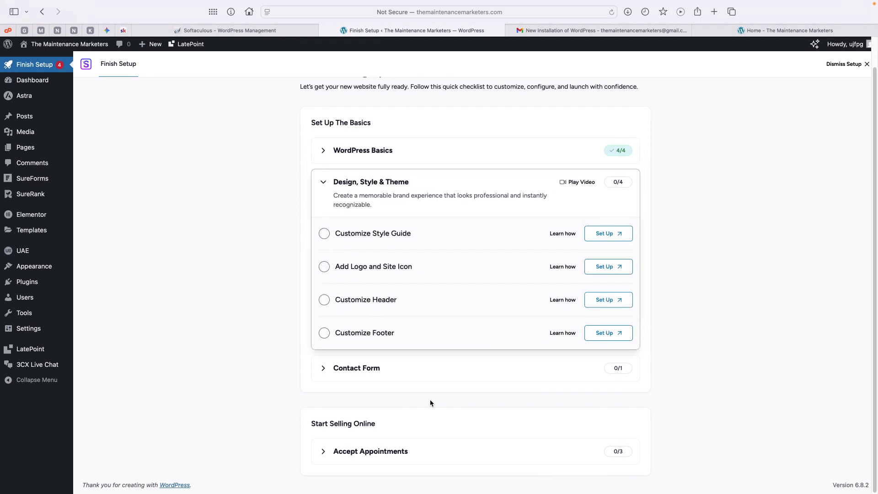
{"action": "scroll", "coordinate": [427, 339], "scroll_direction": "up", "scroll_amount": 2}
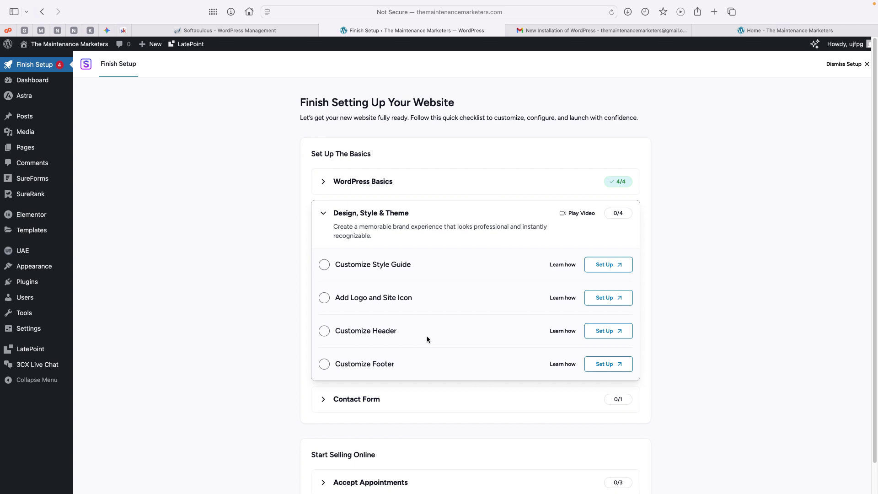
{"action": "left_click", "coordinate": [841, 65]}
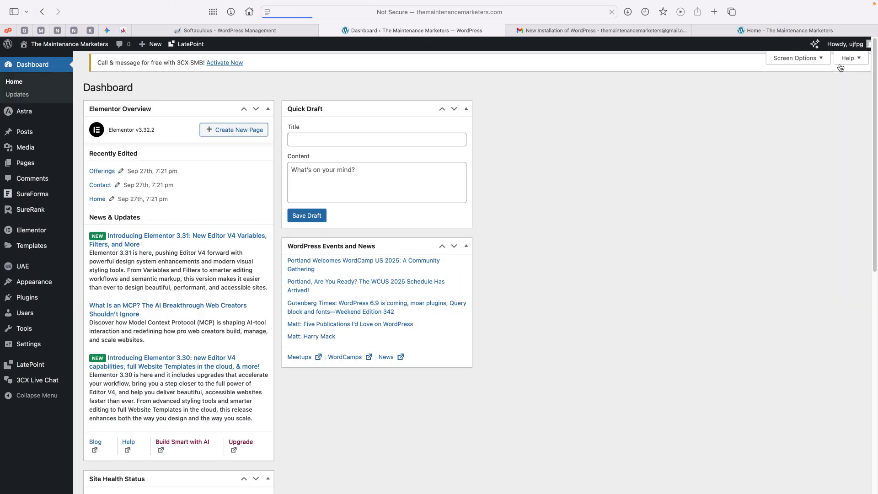